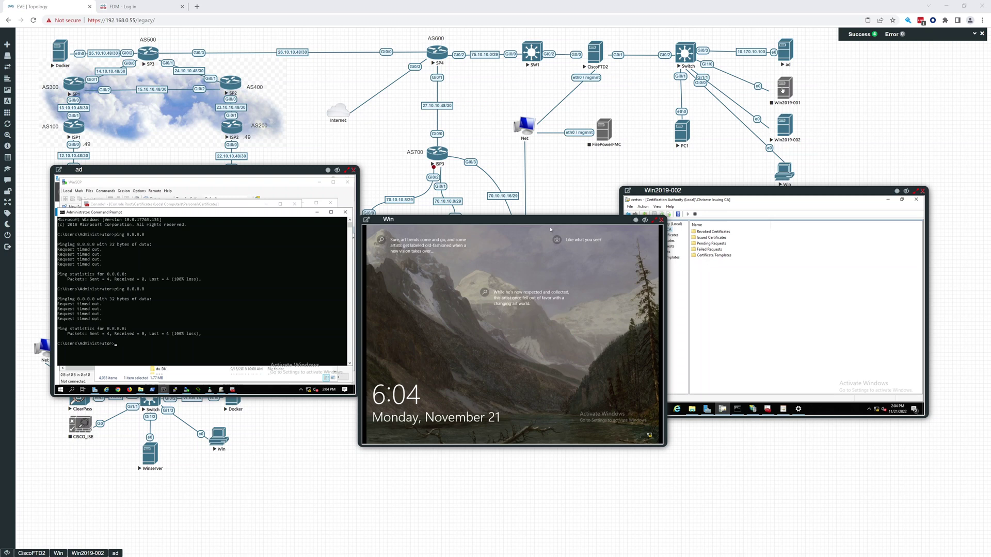
Start the Win2019-001 node and move the Win2019-002 console out of the way.
right_click(785, 89)
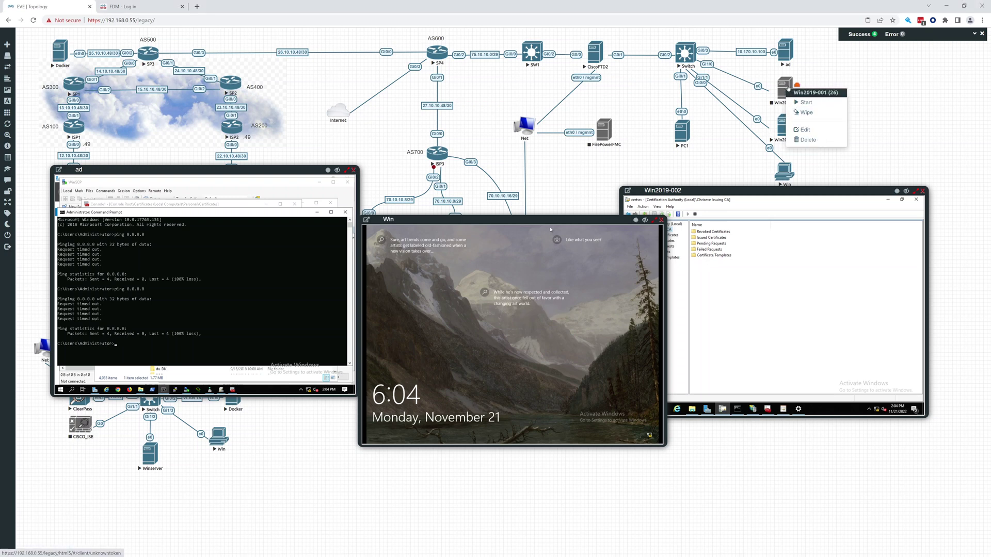
left_click(803, 102)
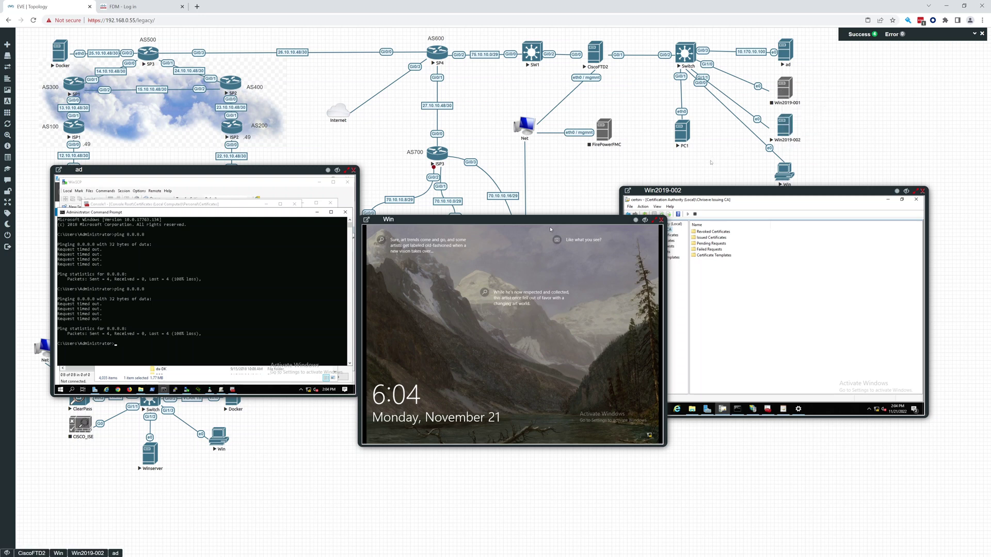
left_click_drag(716, 192, 765, 204)
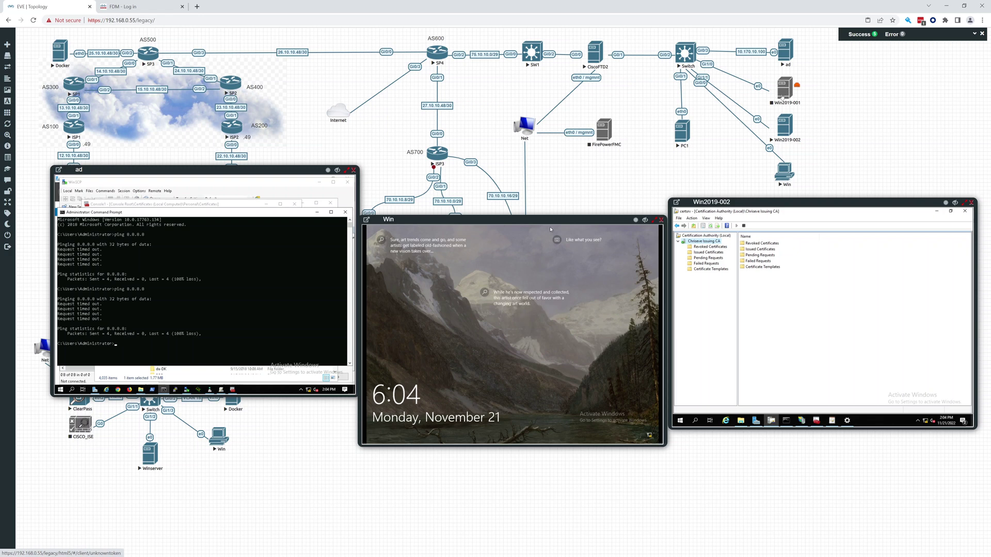
left_click(785, 90)
left_click(806, 106)
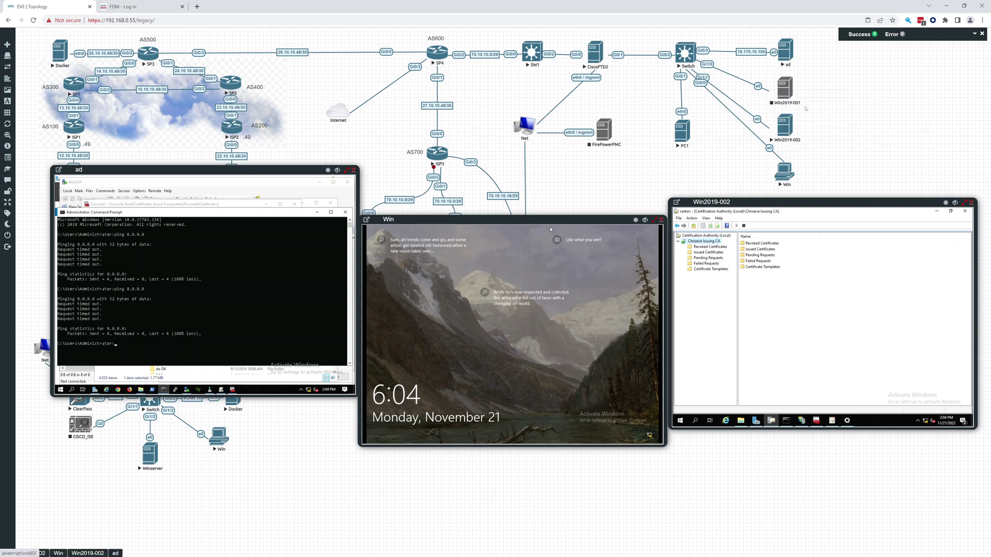
left_click(784, 81)
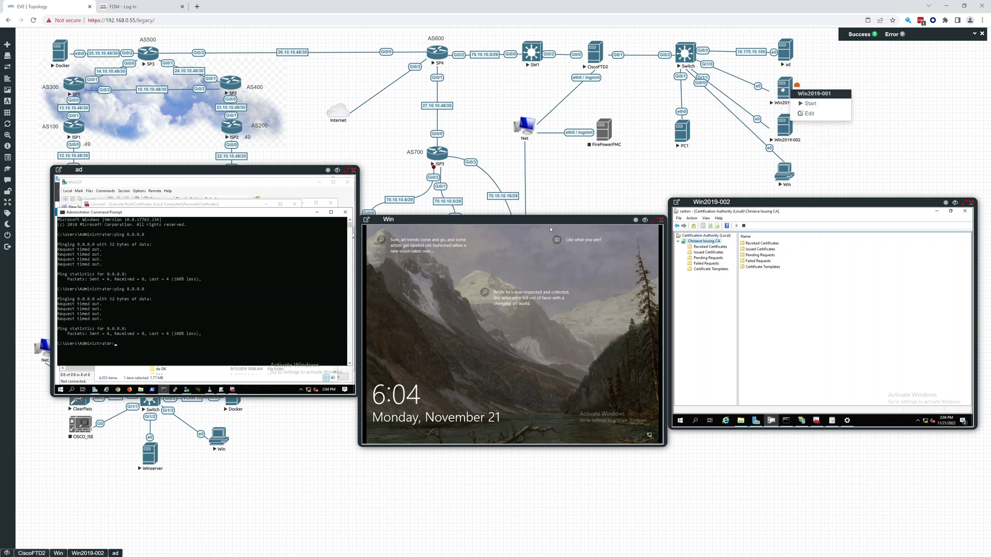
Open and reconnect the Win2019-001 console, place it top-centre, and bring Win2019-002 forward.
left_click(783, 89)
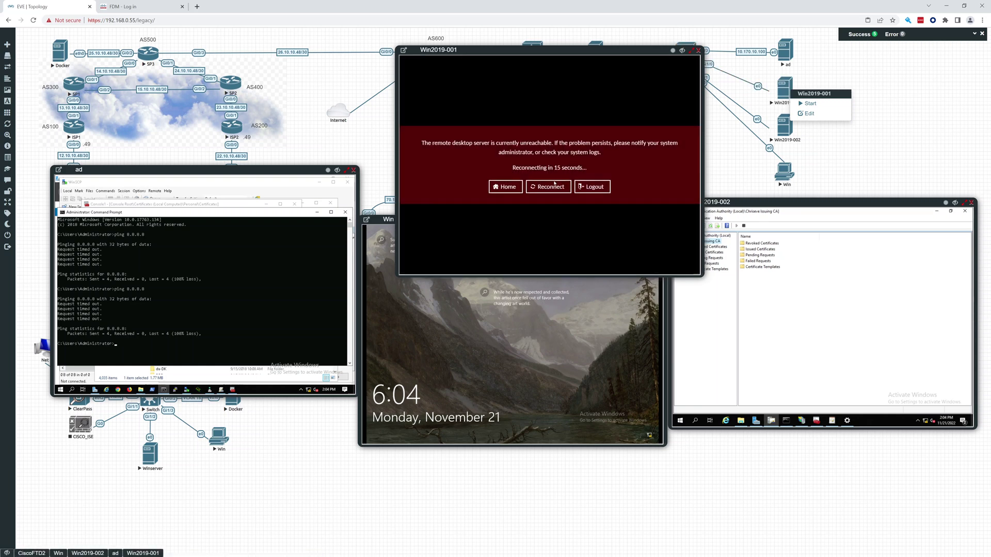
left_click(552, 185)
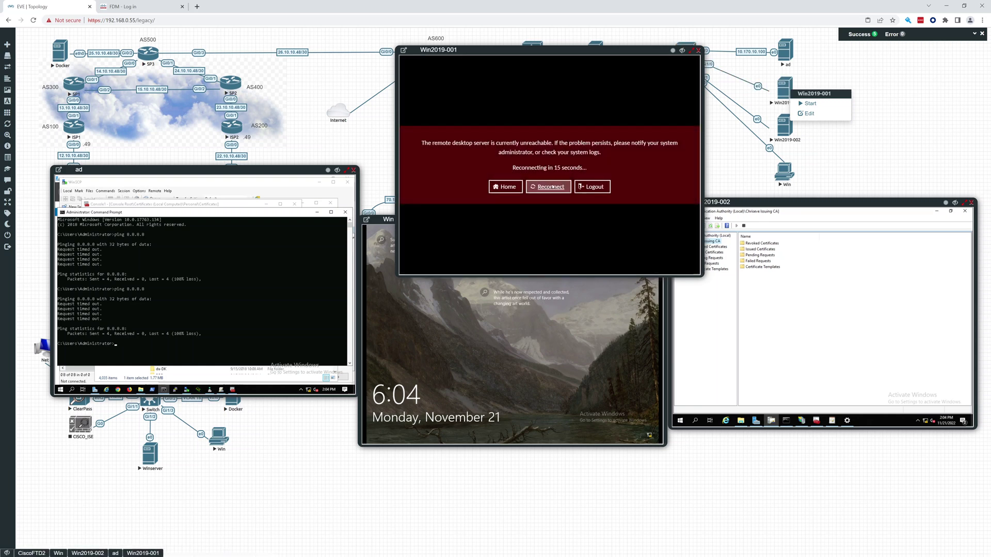
left_click(552, 187)
left_click(551, 187)
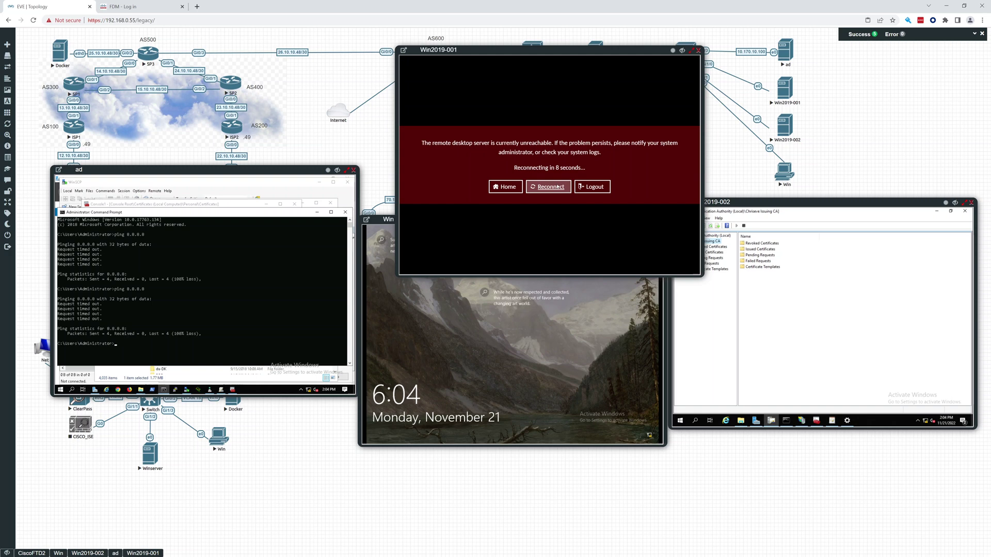
left_click(557, 186)
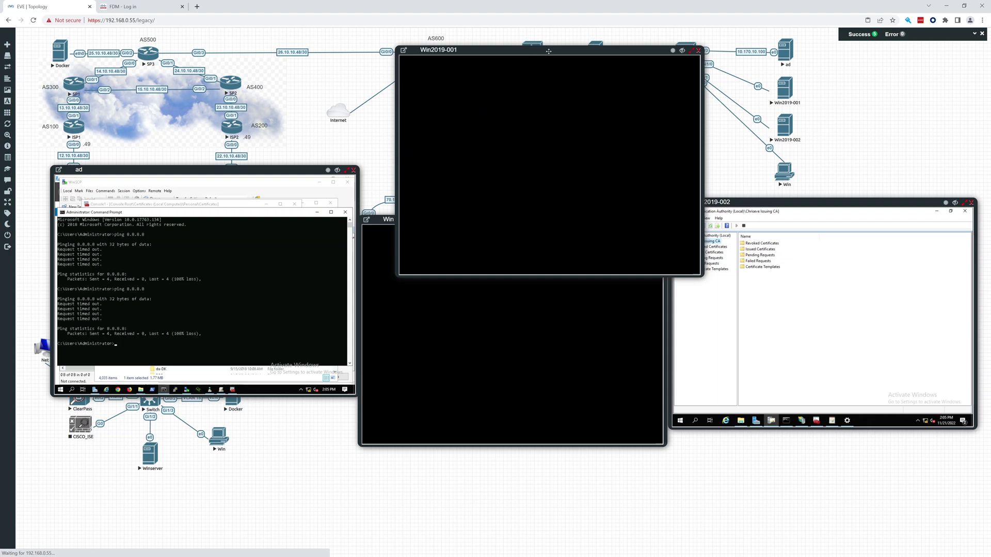
left_click_drag(546, 53, 530, 32)
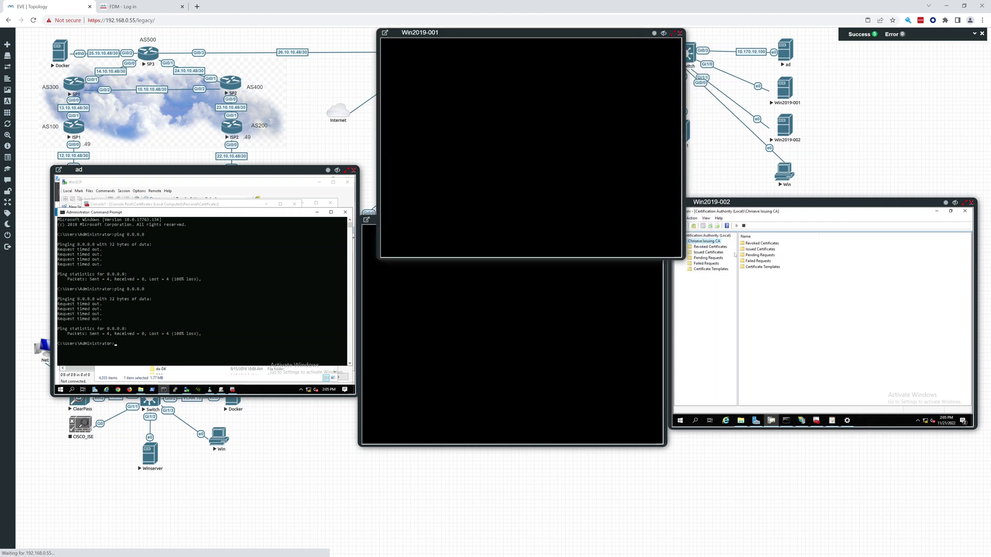
left_click(704, 241)
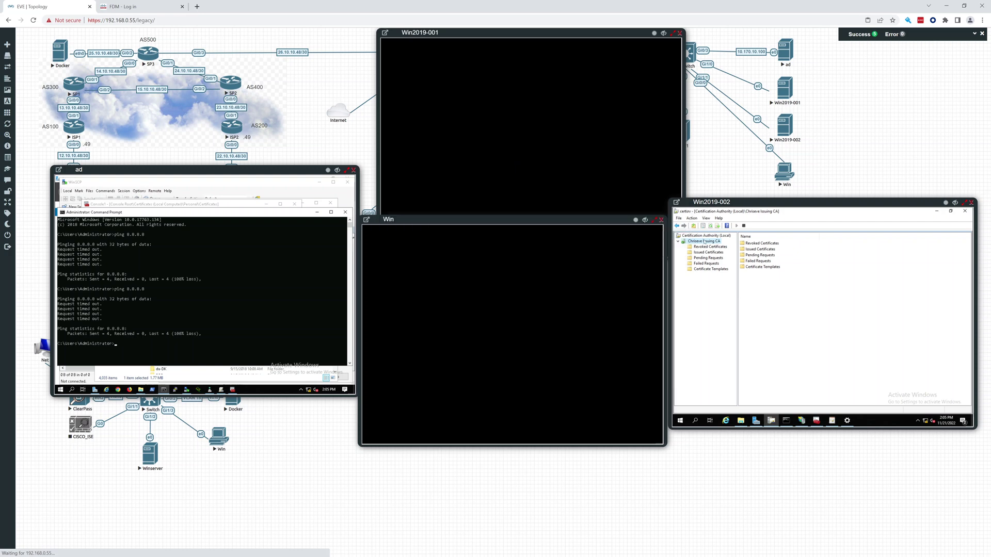
On Win2019-002, browse File Explorer to System32\certsrv\CertEnroll.
left_click(742, 421)
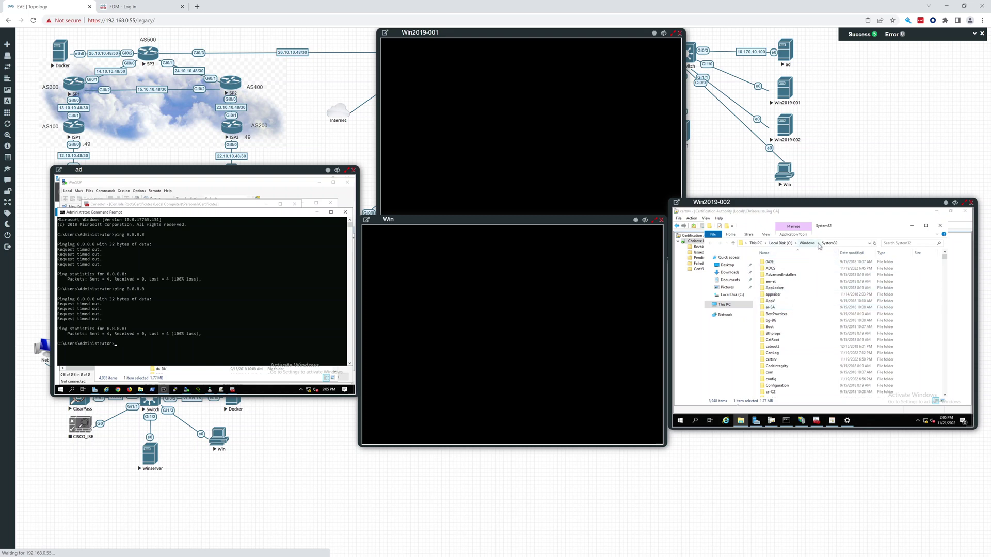
scroll(780, 348, "down", 2)
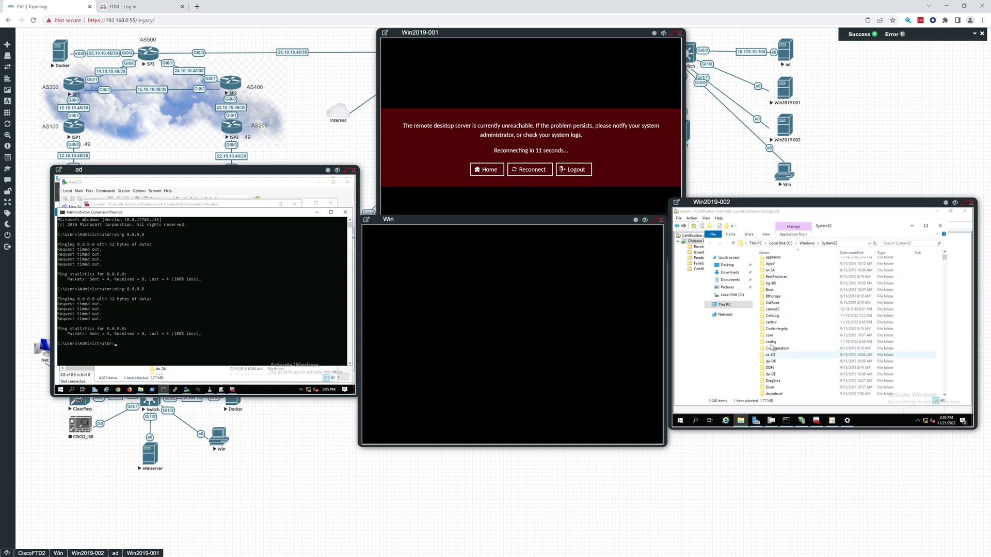
left_click(776, 323)
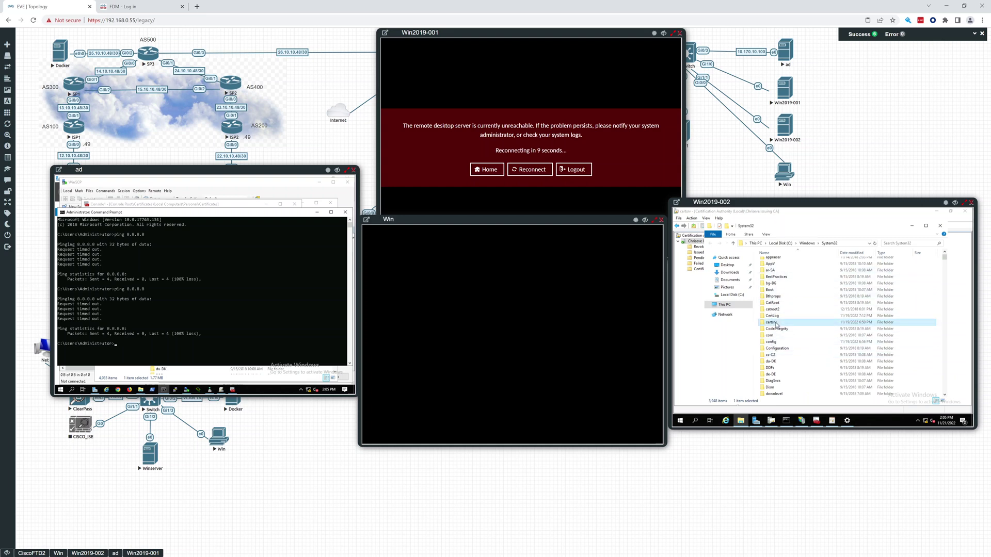
double_click(776, 323)
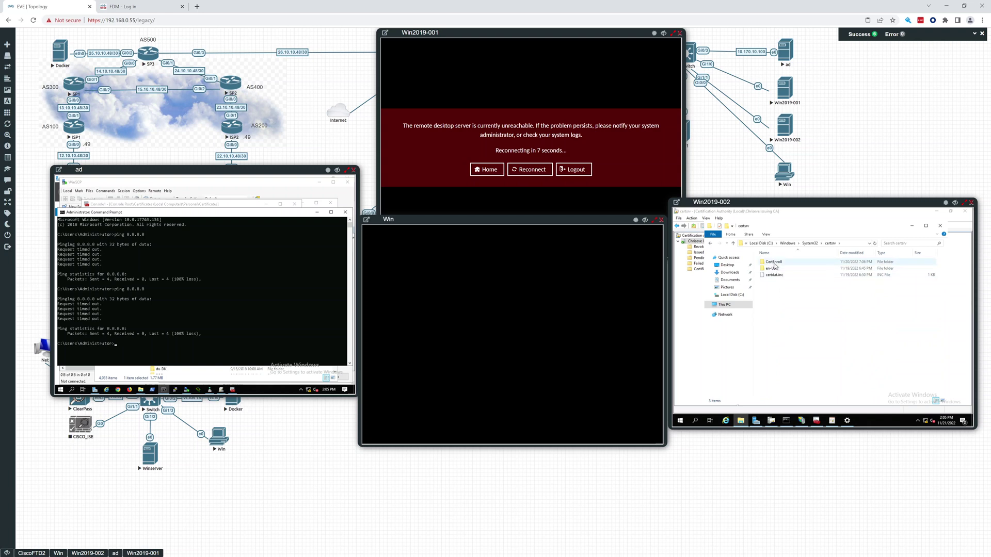
double_click(774, 263)
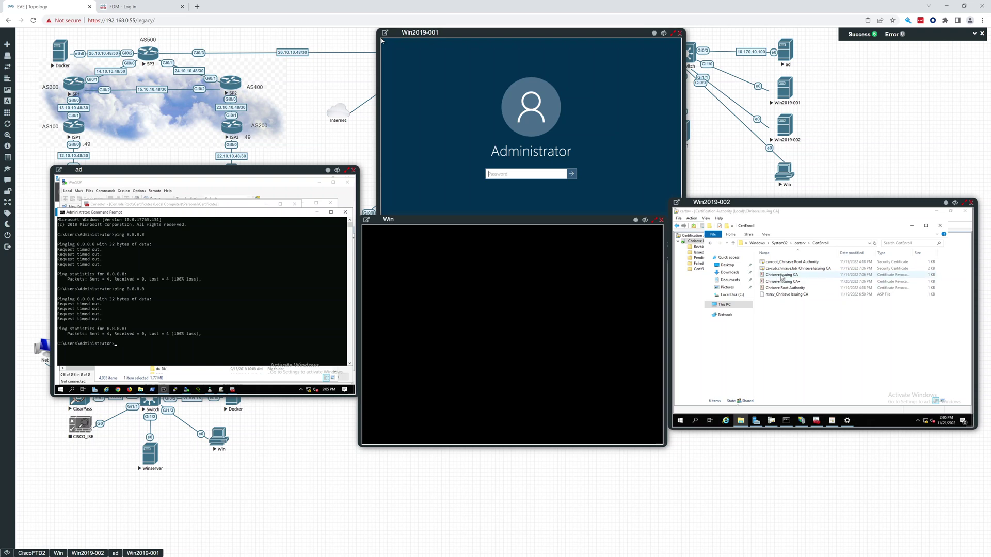
Select the Chriseve Root Authority CRL, then sign in to Win2019-001 with the Administrator password.
left_click(784, 288)
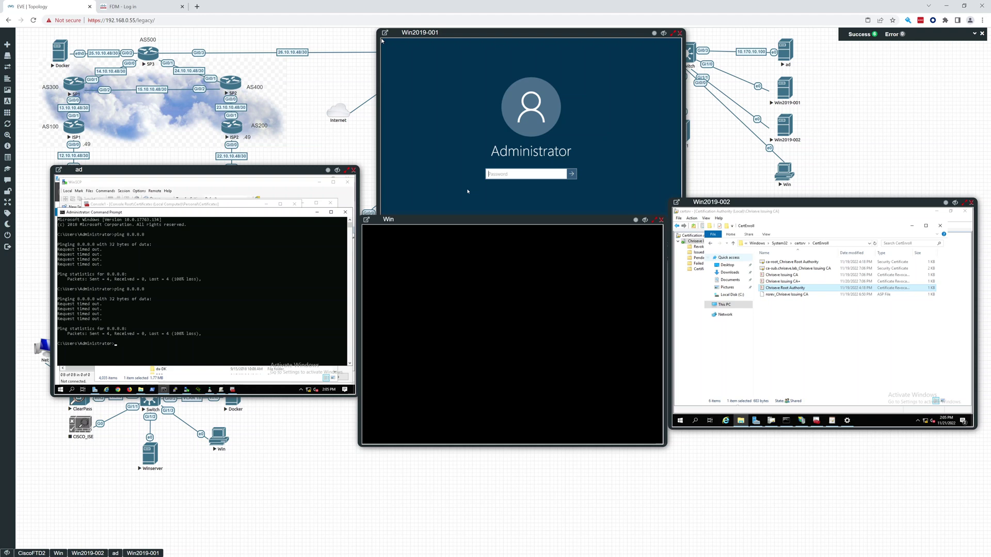
left_click(522, 177)
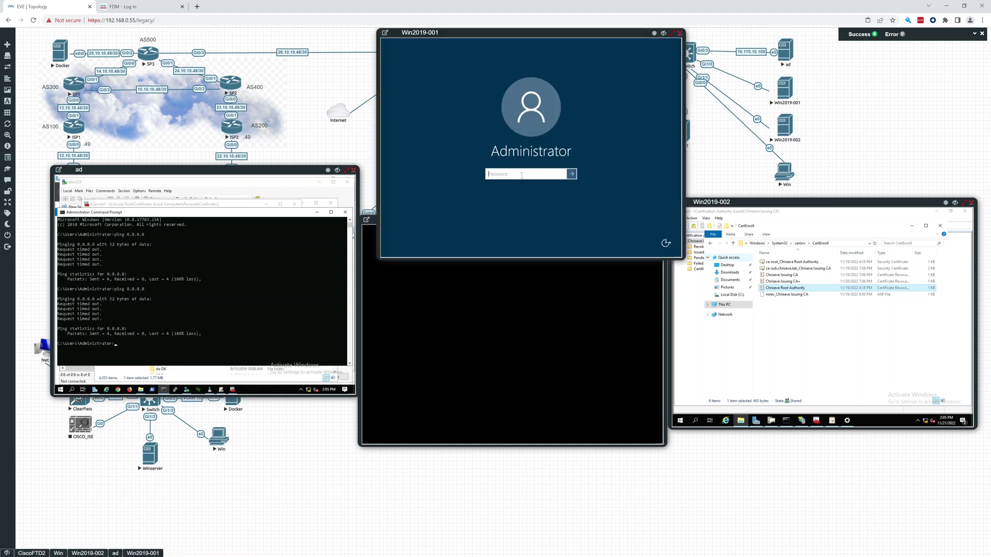
type("*******")
key("Return")
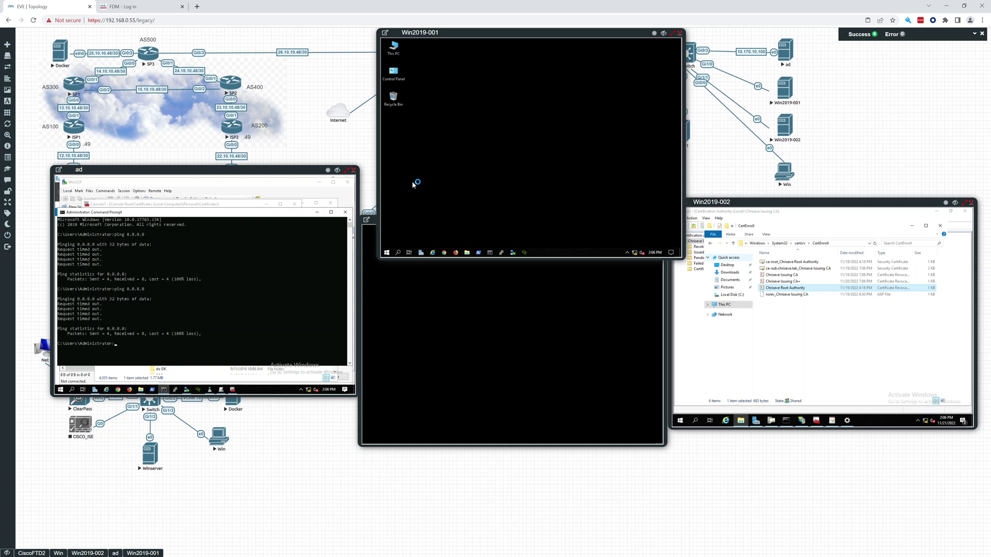
Search 'cert' from Start on Win2019-001 and launch Certification Authority.
left_click(387, 253)
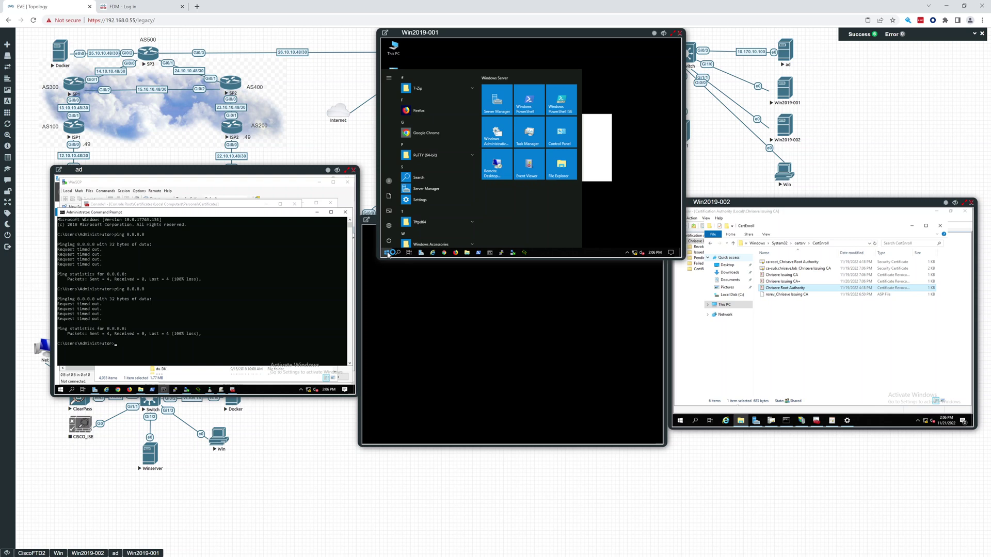
type("cert")
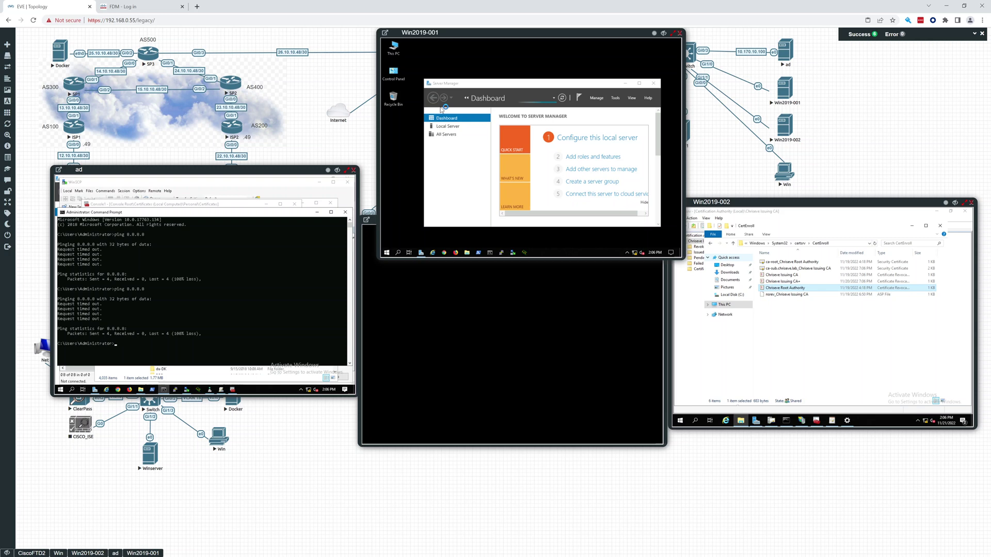
left_click(442, 106)
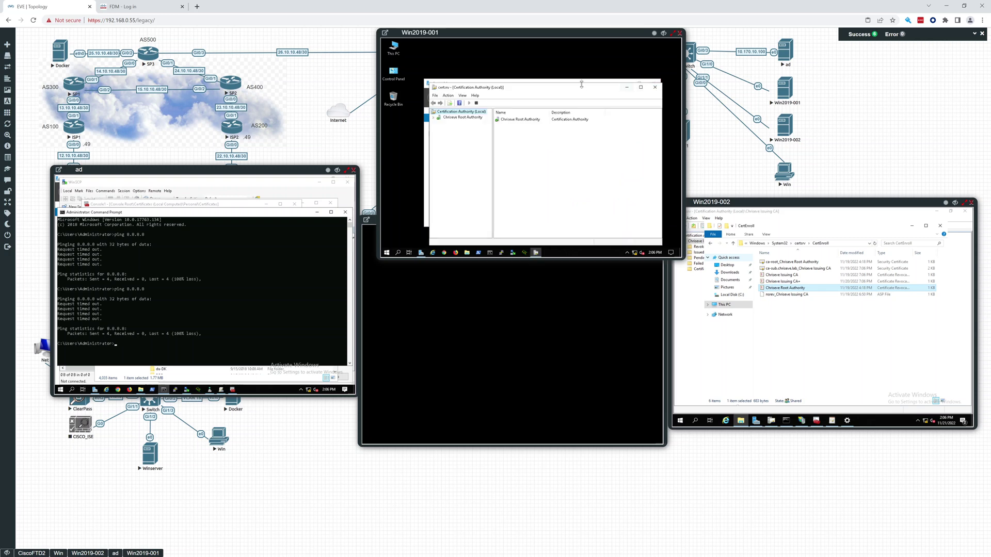
double_click(582, 89)
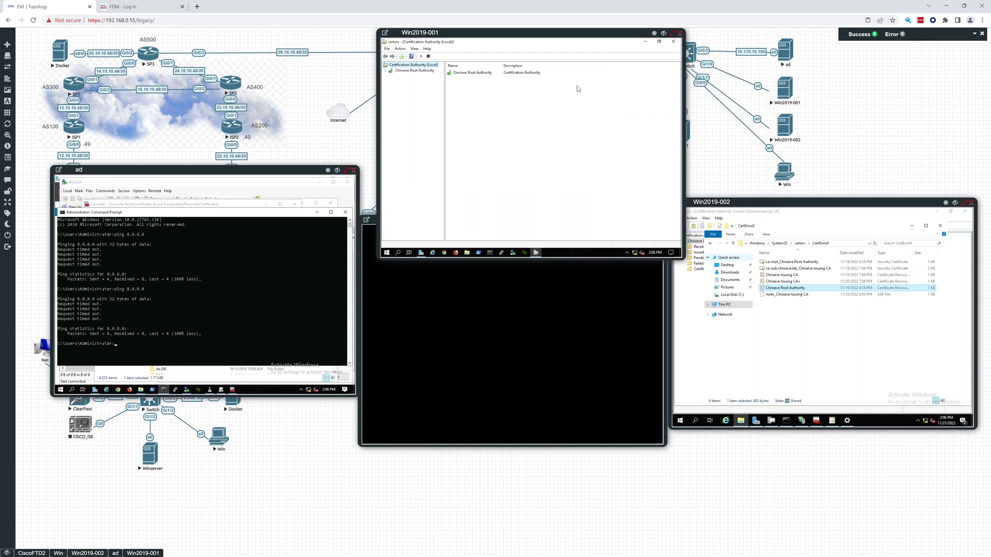
left_click(386, 71)
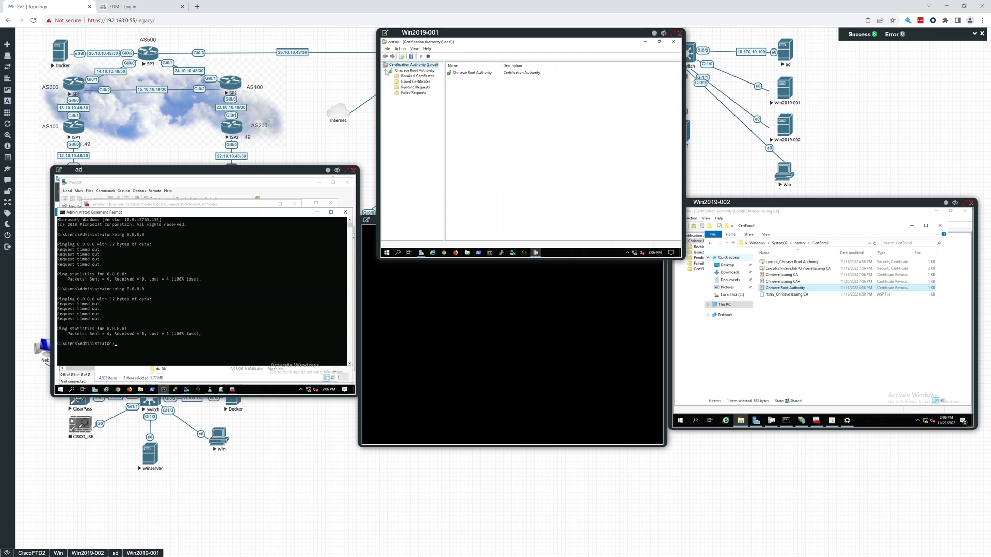
right_click(416, 77)
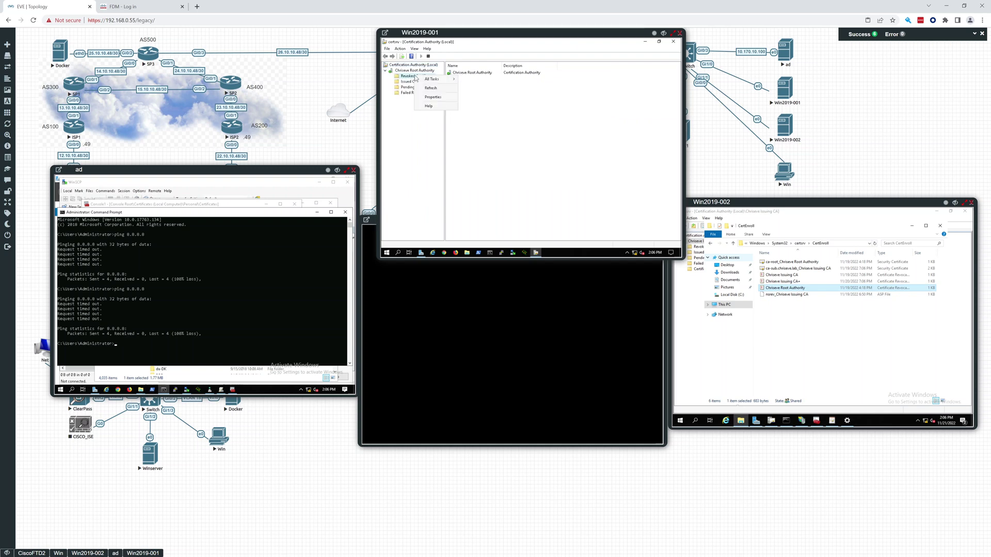
left_click(433, 97)
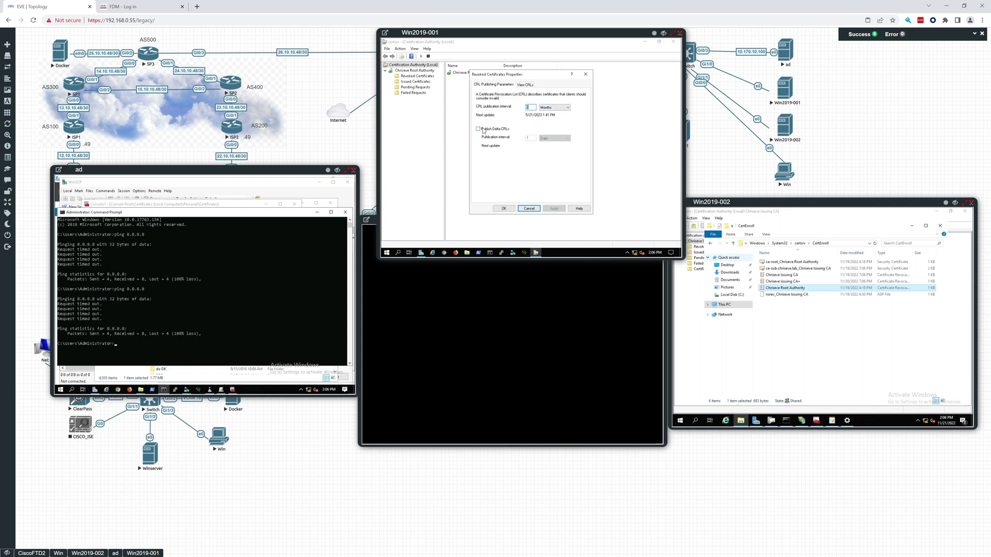
left_click(527, 209)
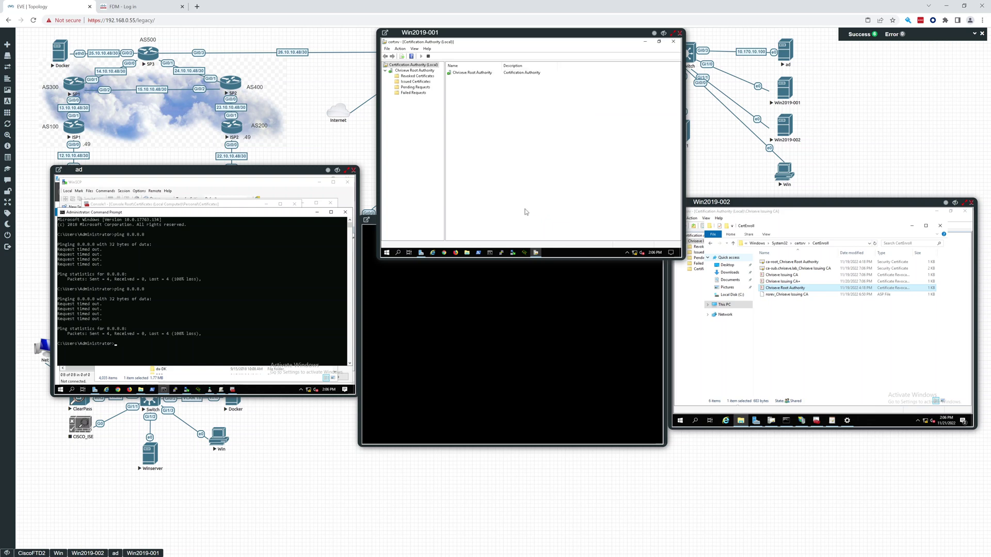
Publish a new full CRL from Chriseve Root Authority's Revoked Certificates folder.
left_click(427, 78)
right_click(428, 79)
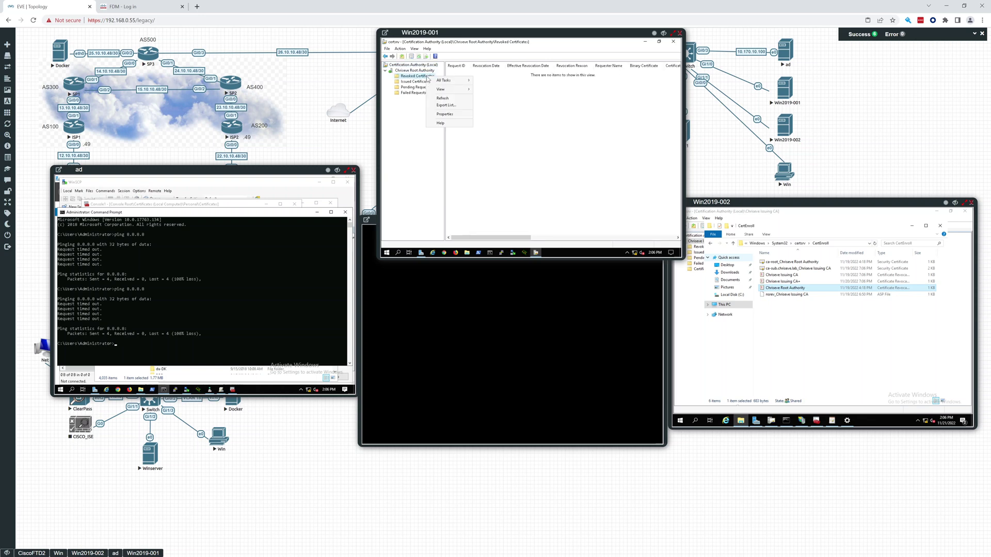
mouse_move(446, 80)
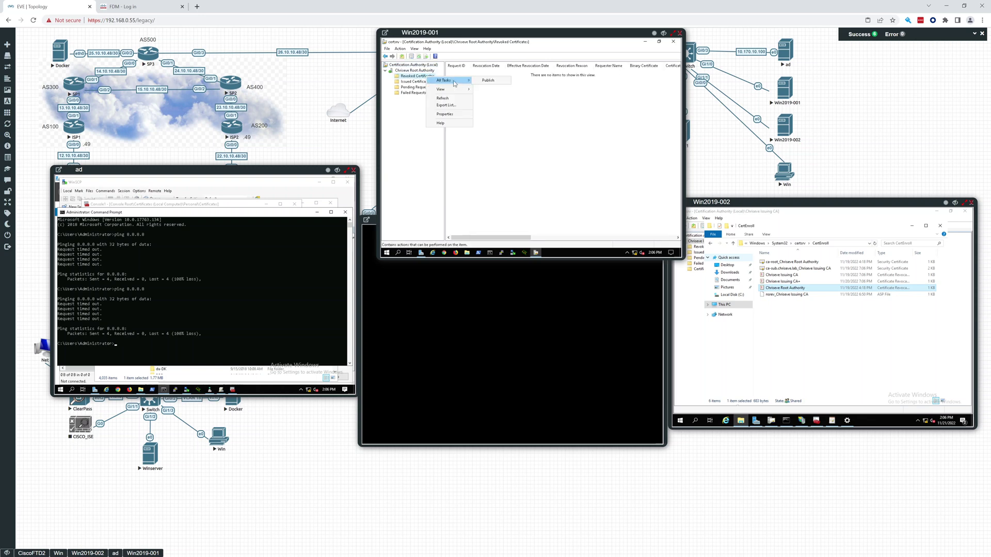
left_click(488, 82)
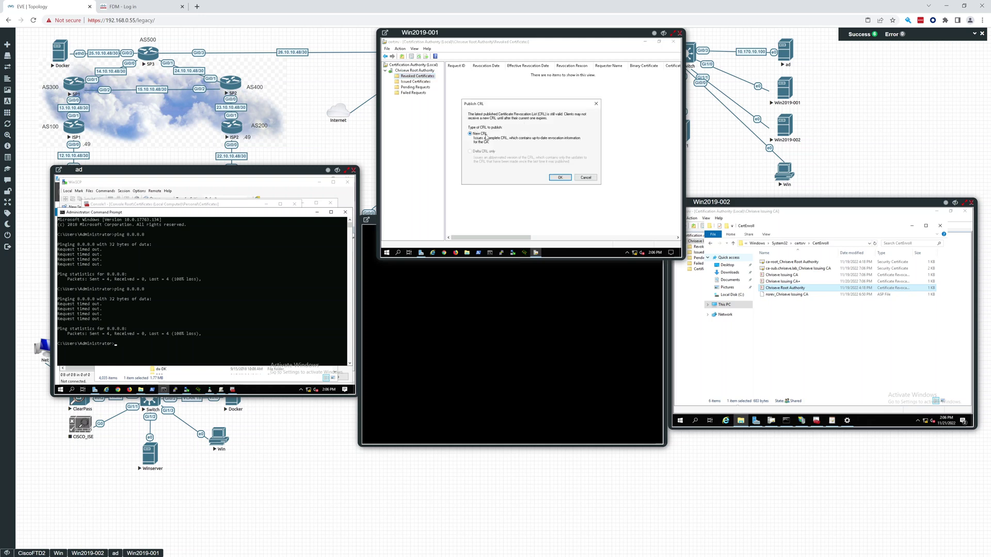
left_click(554, 176)
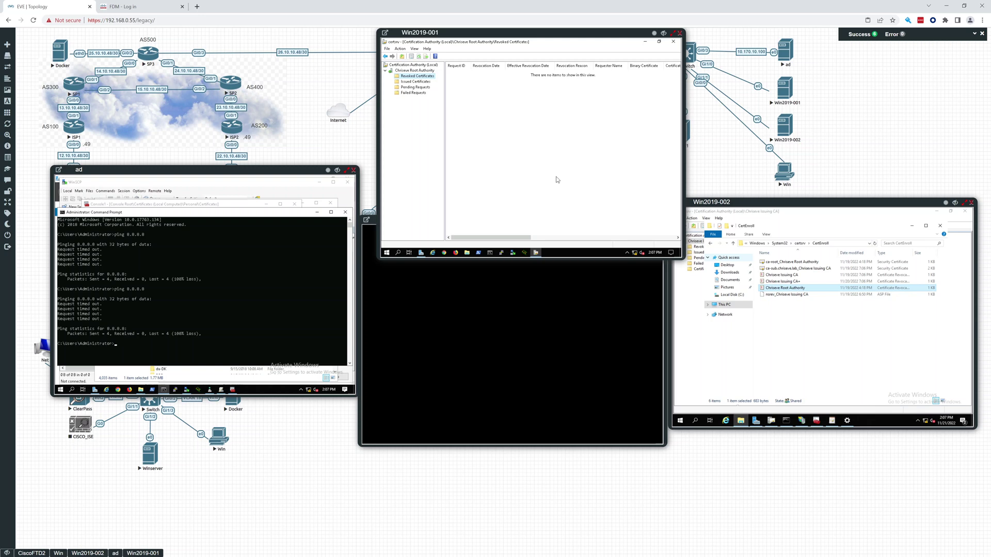
On Win2019-001, open C:\Windows\System32\CertSrv\CertEnroll, select Chriseve Root Authority.crl, and open a second Explorer window.
left_click(467, 252)
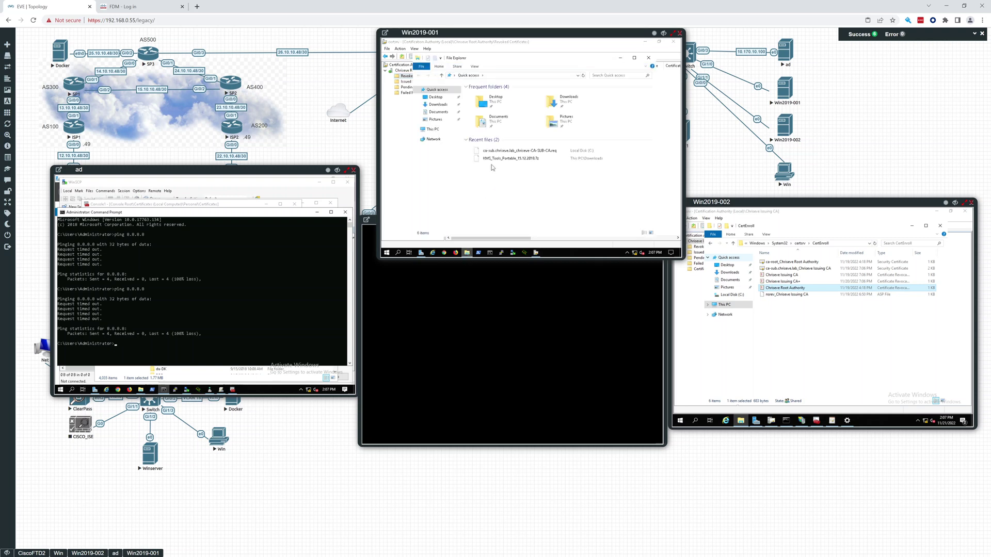
left_click(496, 76)
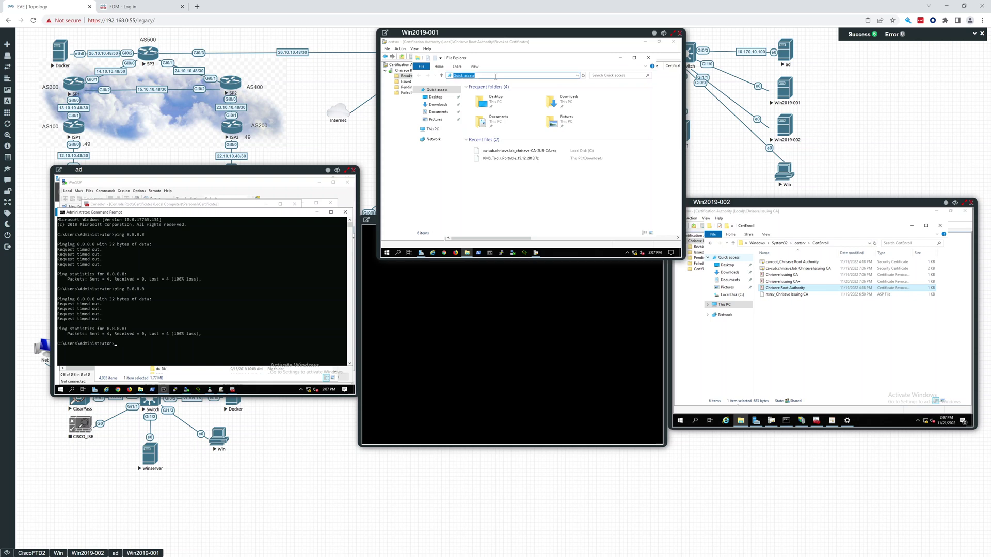
type("c:\\")
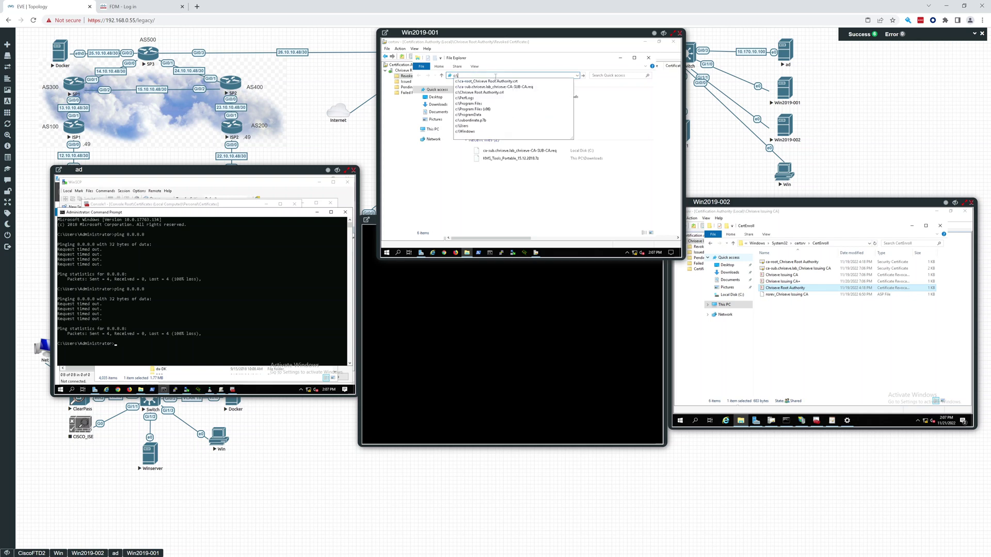
type("windows\\s")
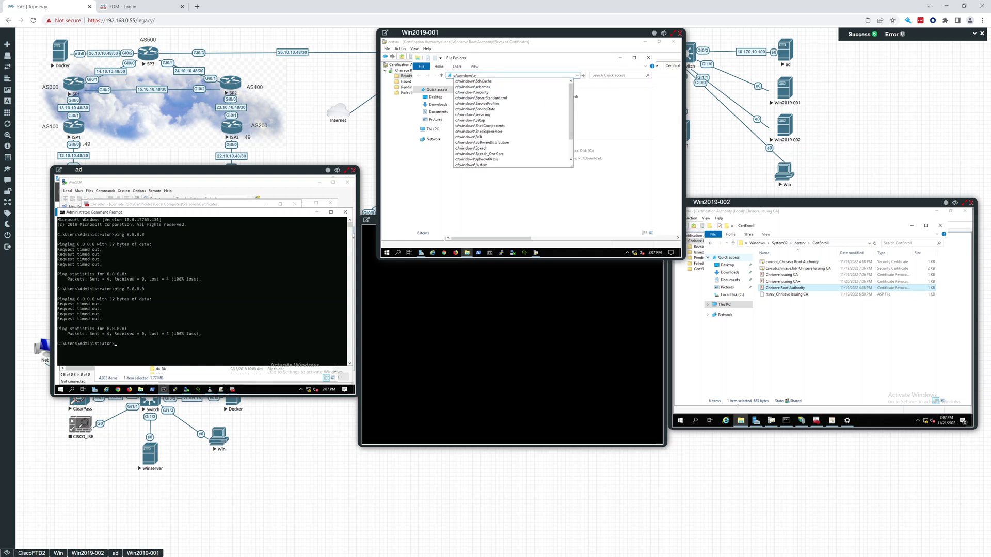
type("ystem")
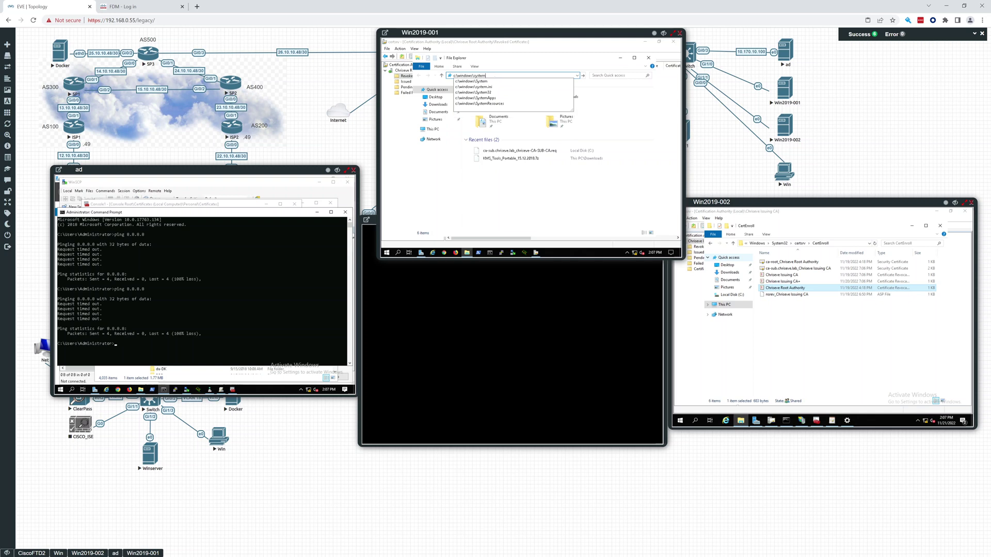
type("32\\")
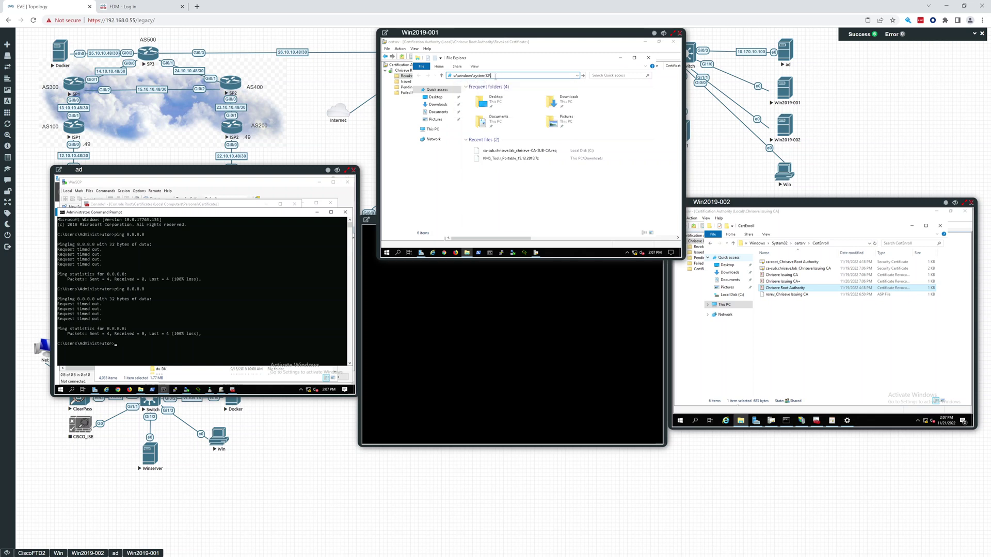
type("cert")
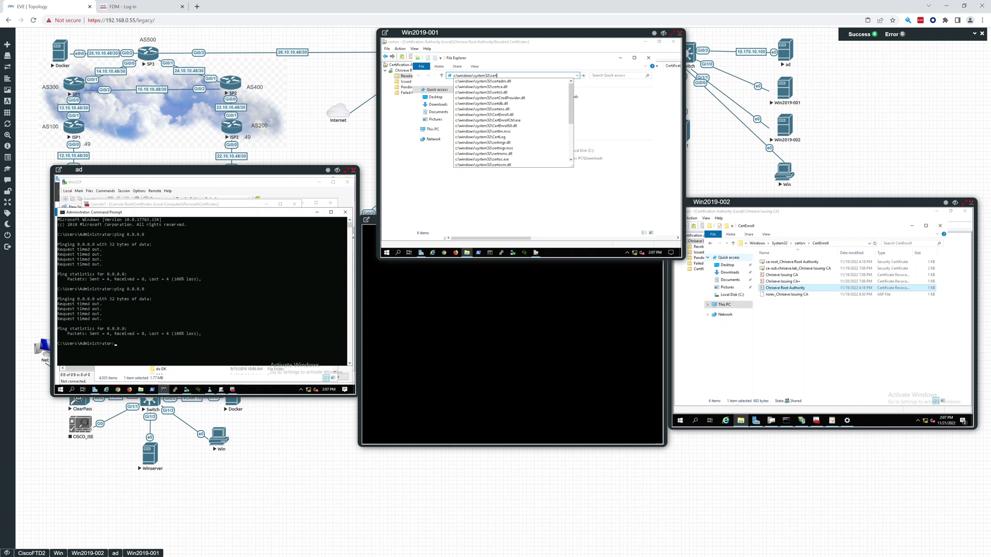
type("srv")
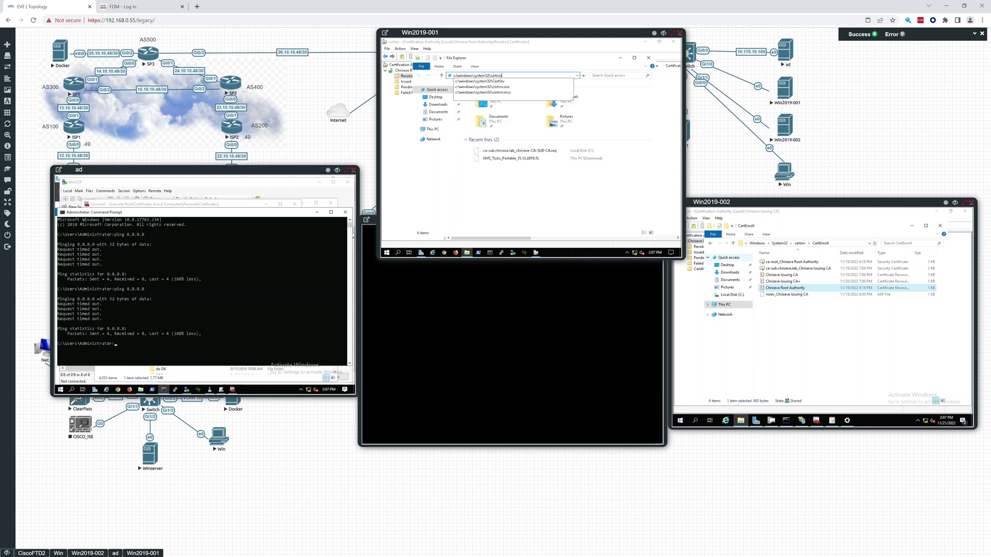
key("Return")
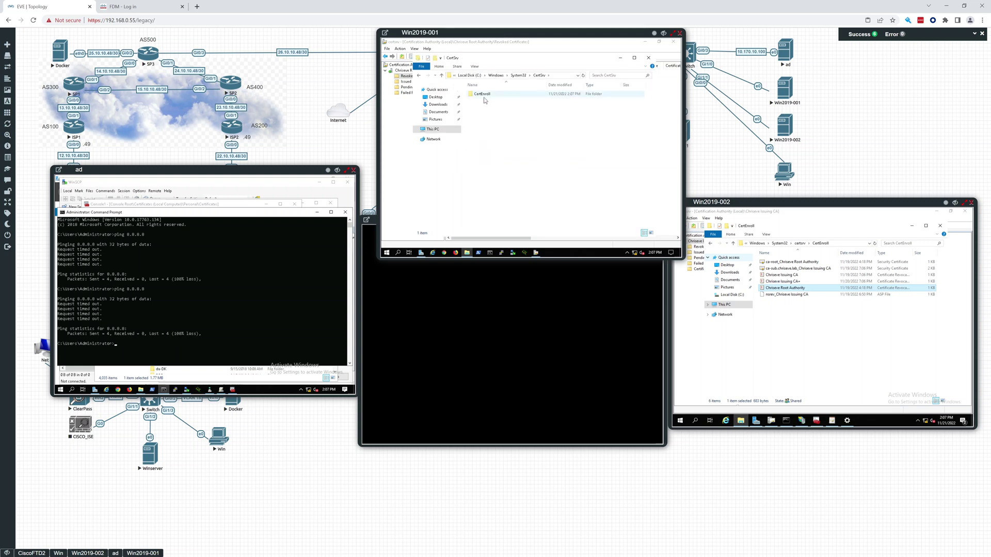
double_click(482, 94)
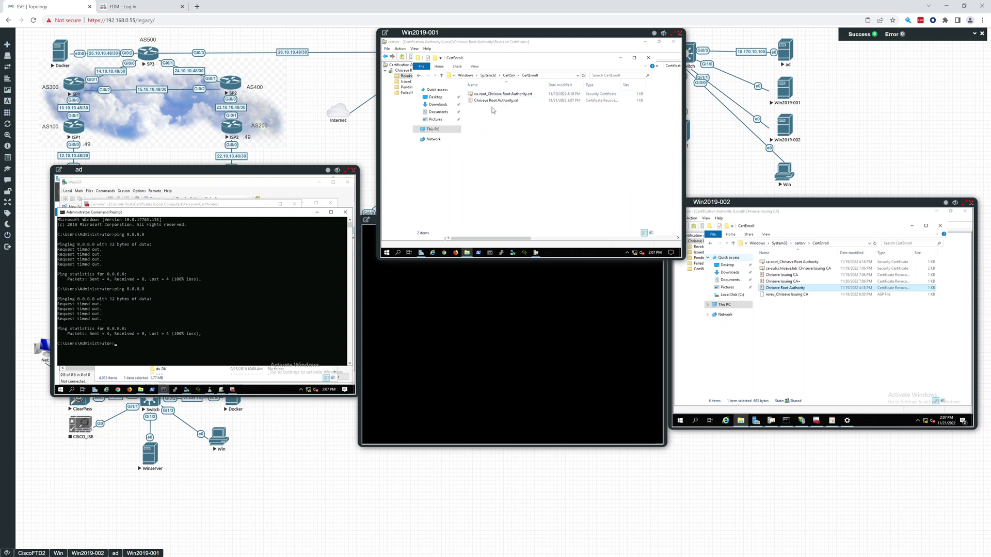
left_click(498, 104)
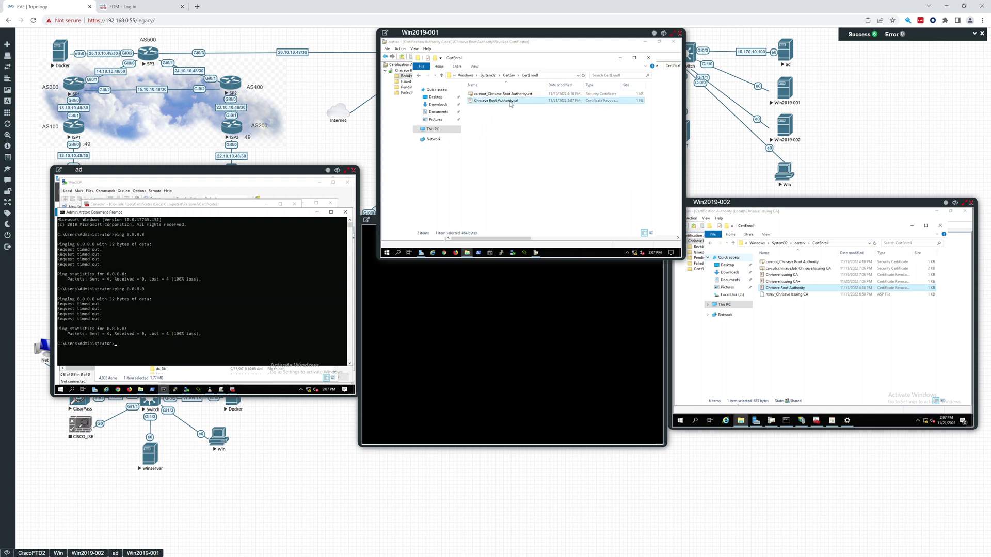
right_click(469, 253)
left_click(458, 221)
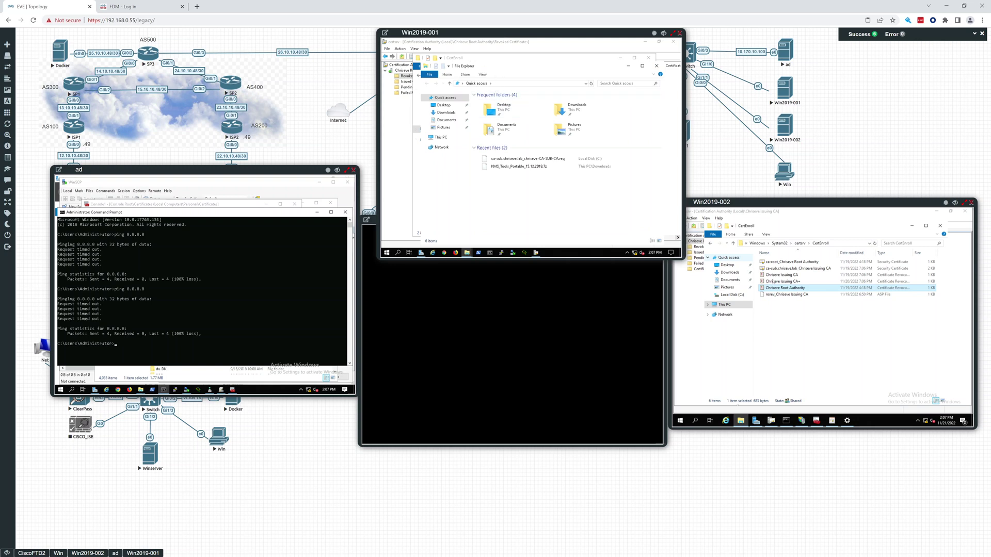
In the second Explorer window, open the subordinate CA's c$ network share.
left_click(501, 84)
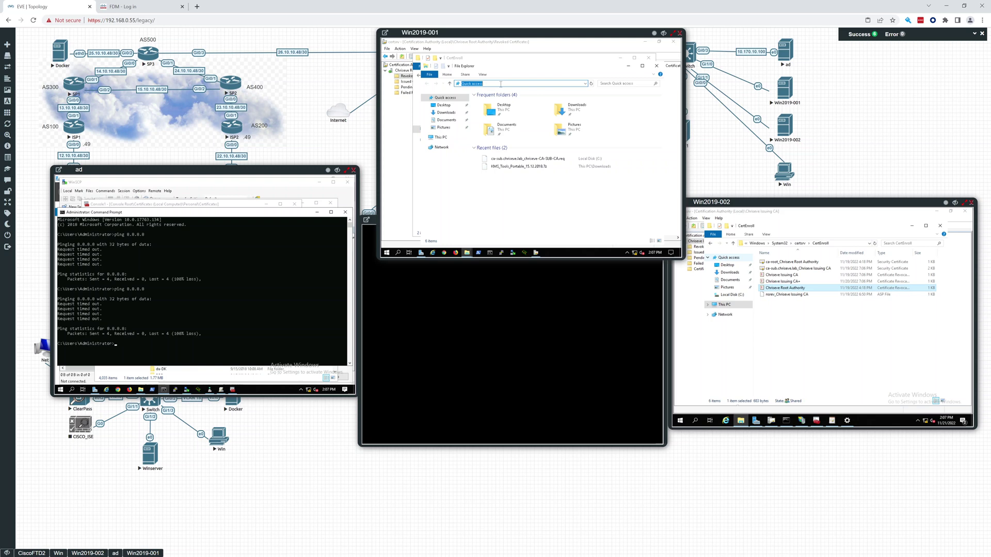
type("\\\\")
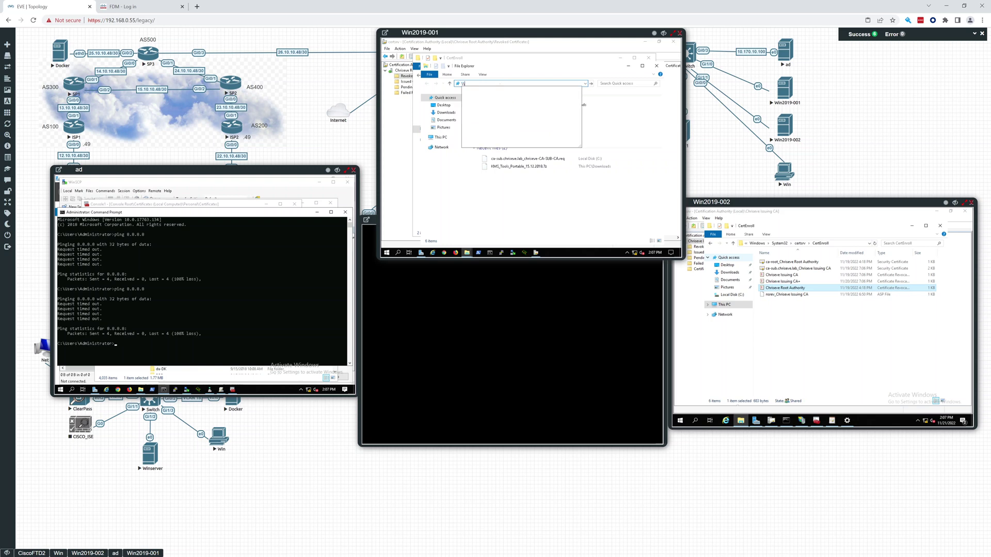
type("192")
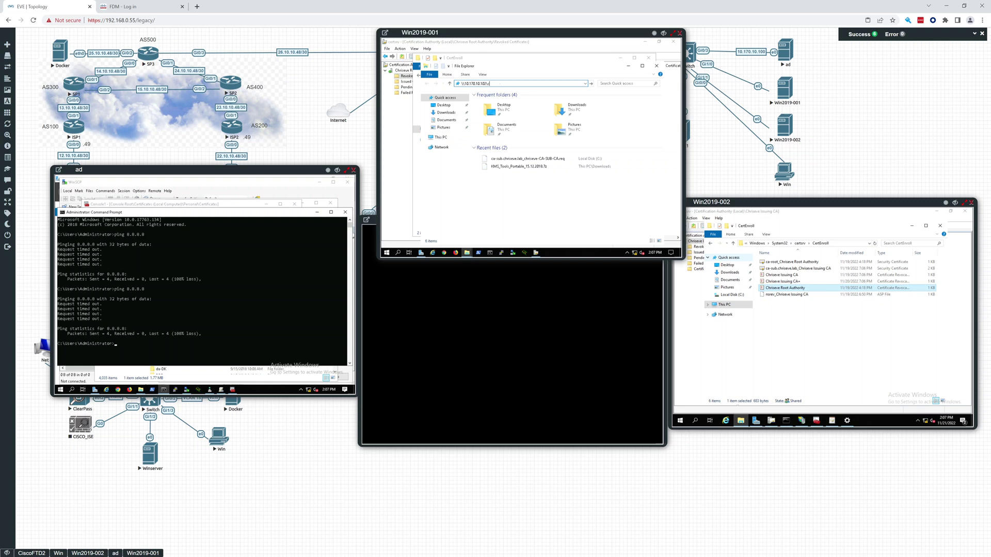
type("$")
key("Return")
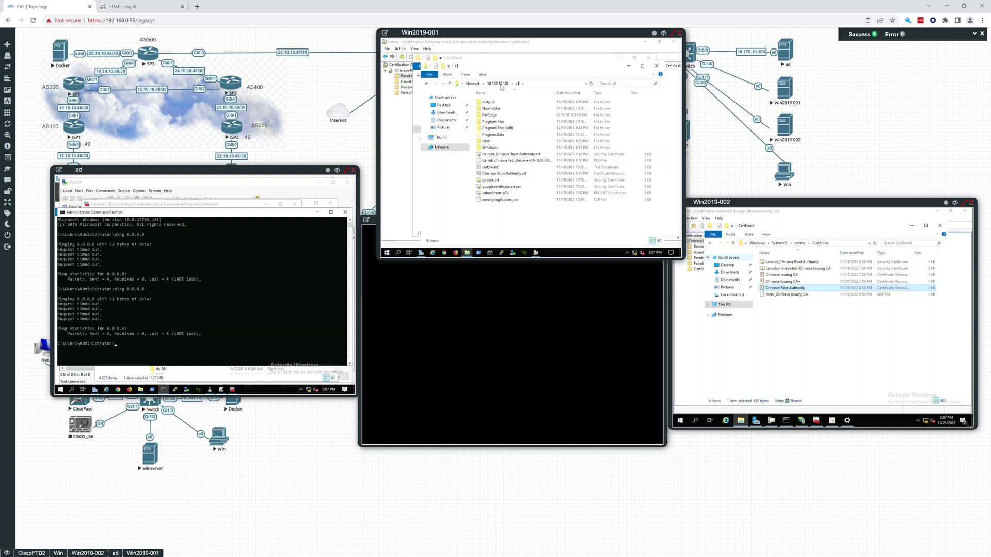
Copy Chriseve Root Authority.crl into the c$ share, replacing the existing file.
mouse_move(505, 58)
left_mouse_down()
mouse_move(617, 76)
mouse_move(501, 76)
left_mouse_up()
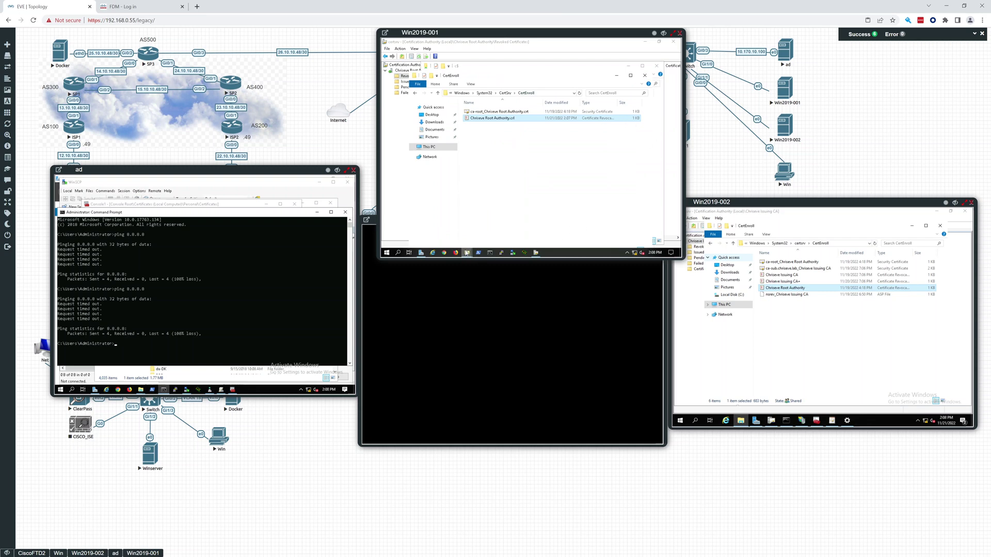
mouse_move(467, 252)
left_click(491, 231)
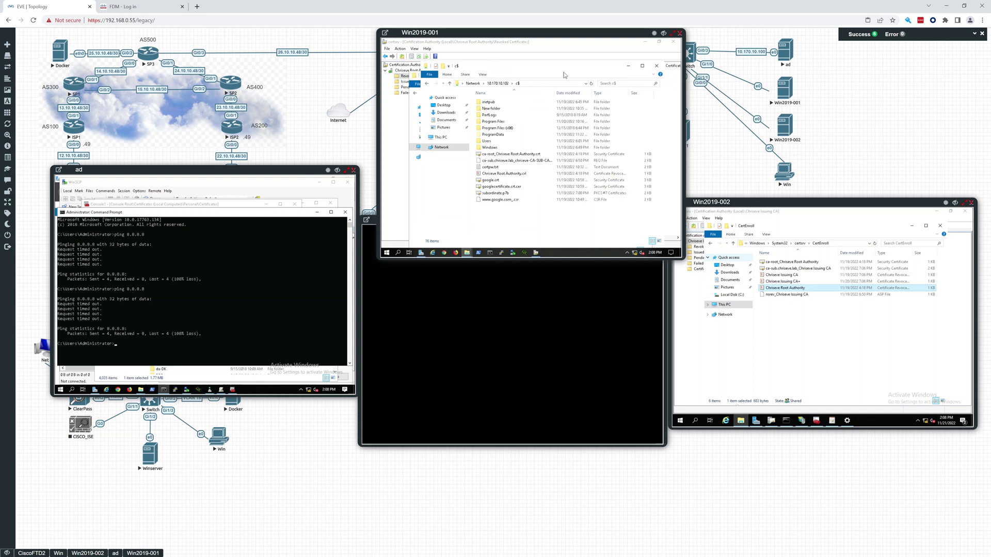
left_click_drag(588, 62, 642, 73)
left_click_drag(471, 121, 568, 230)
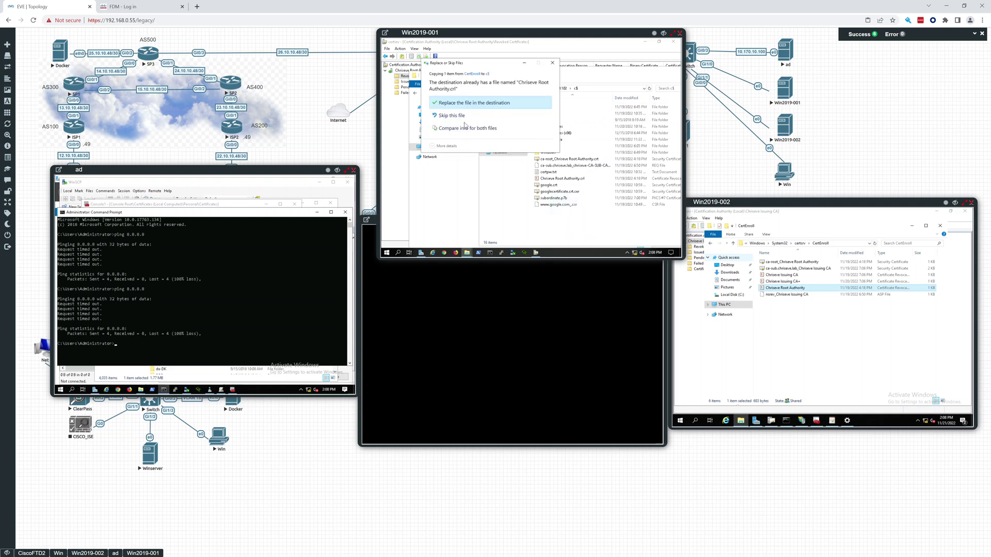
left_click(480, 102)
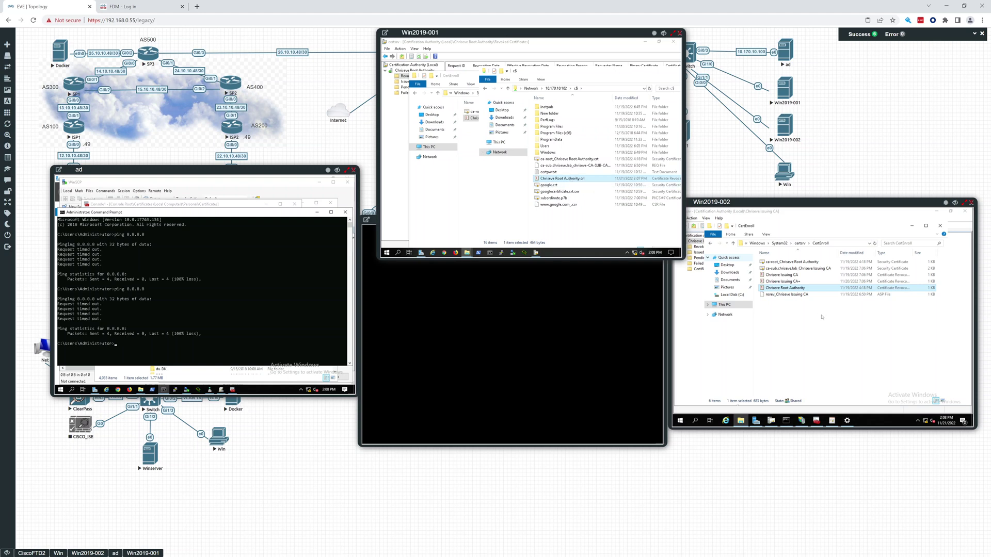
On Win2019-002, open Local Disk (C:) in a second File Explorer window.
right_click(745, 422)
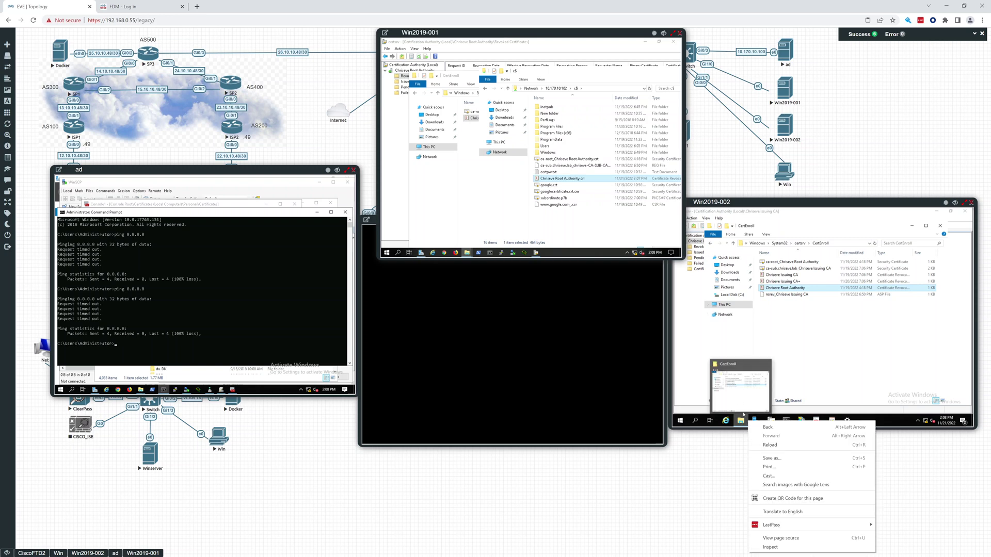
right_click(739, 420)
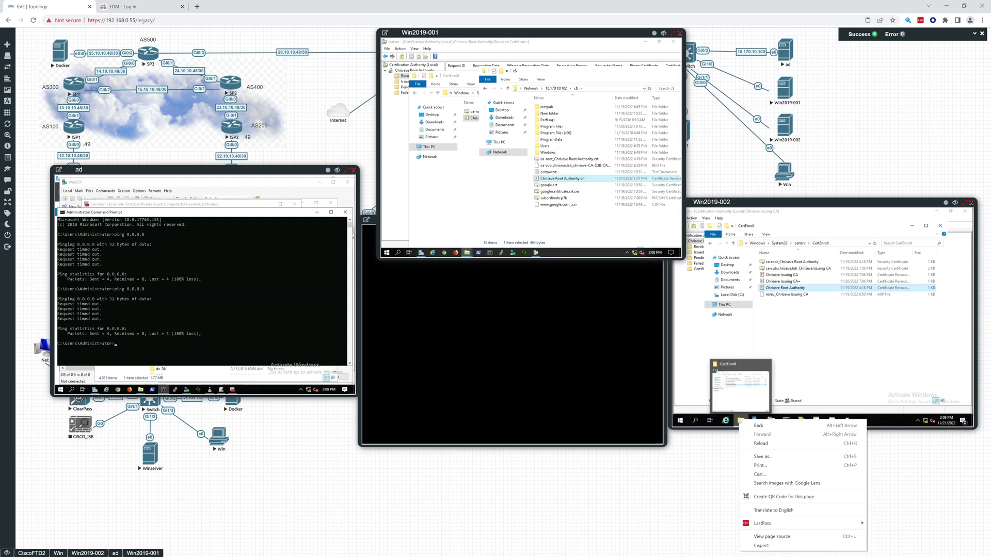
left_click(758, 399)
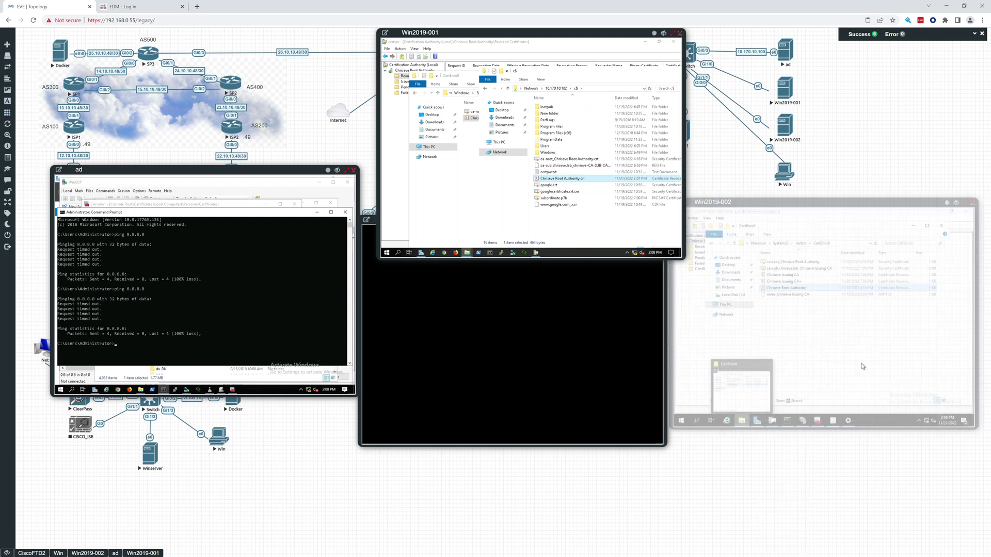
left_click(744, 422)
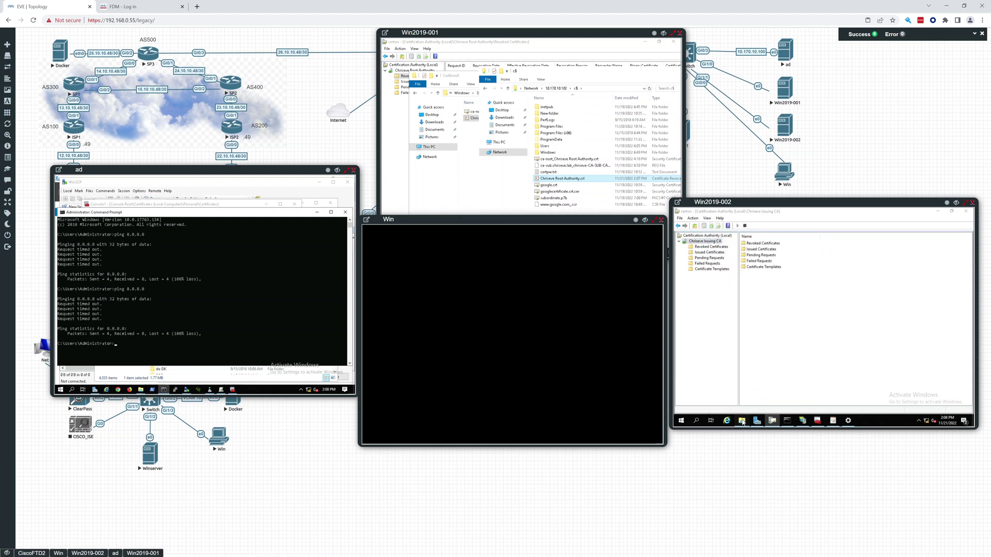
left_click(742, 421)
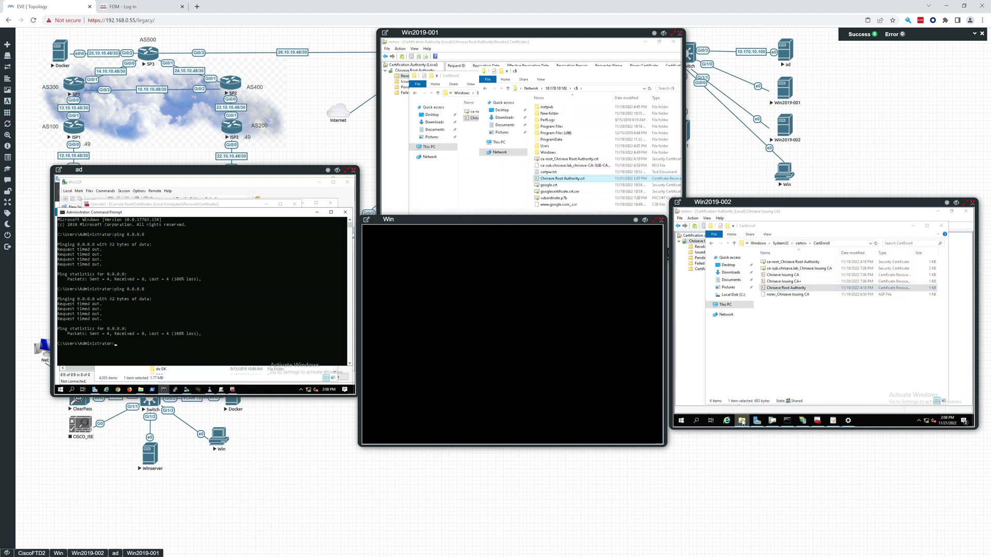
right_click(742, 422)
left_click(735, 386)
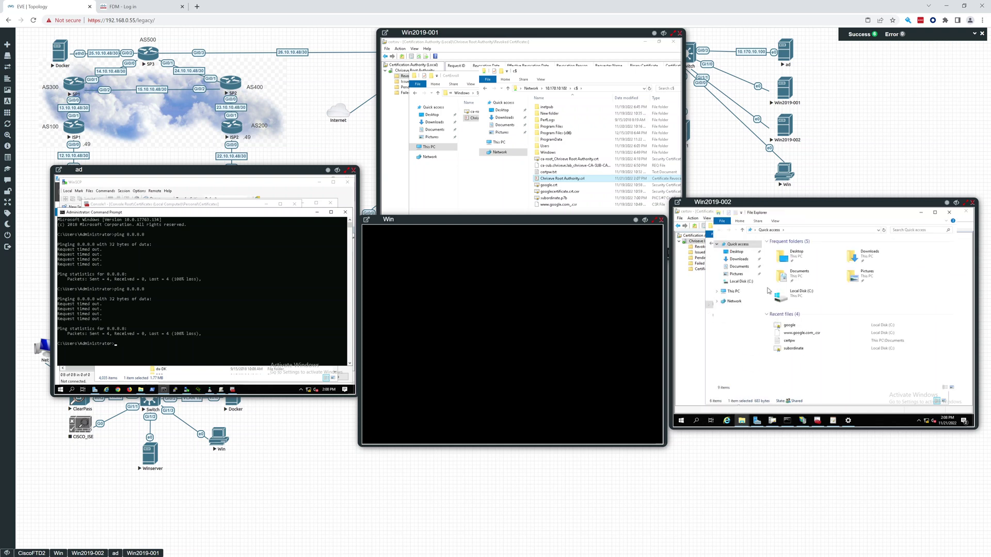
left_click(733, 293)
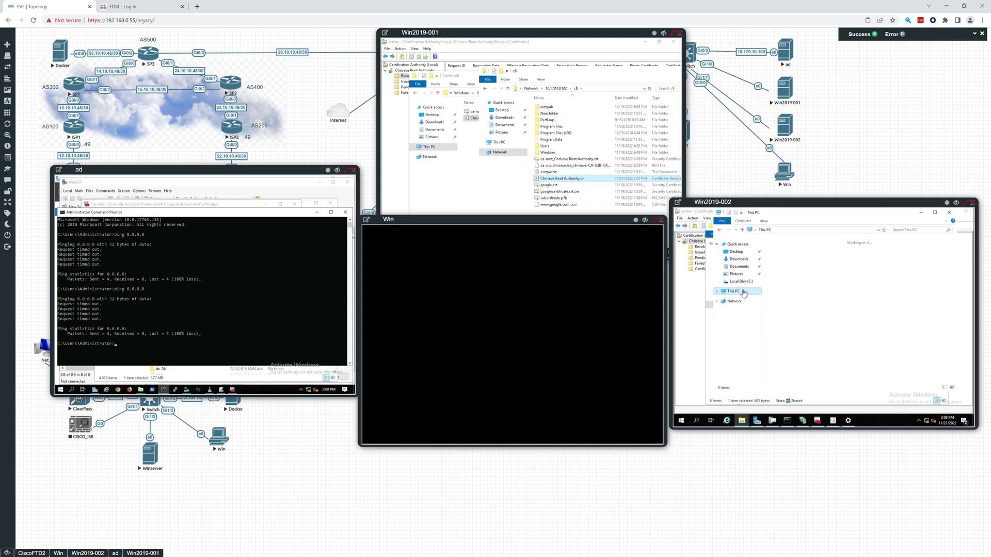
left_click(802, 353)
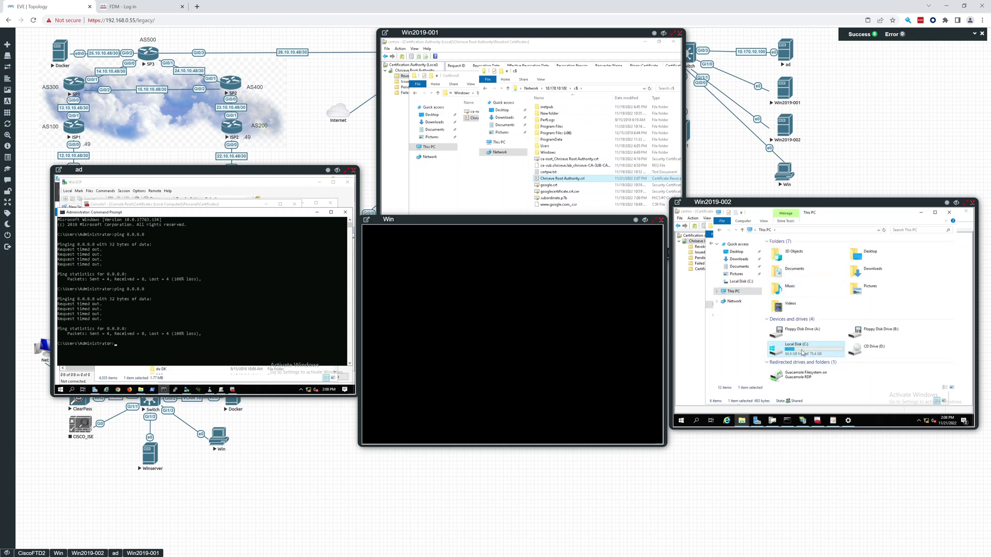
double_click(802, 353)
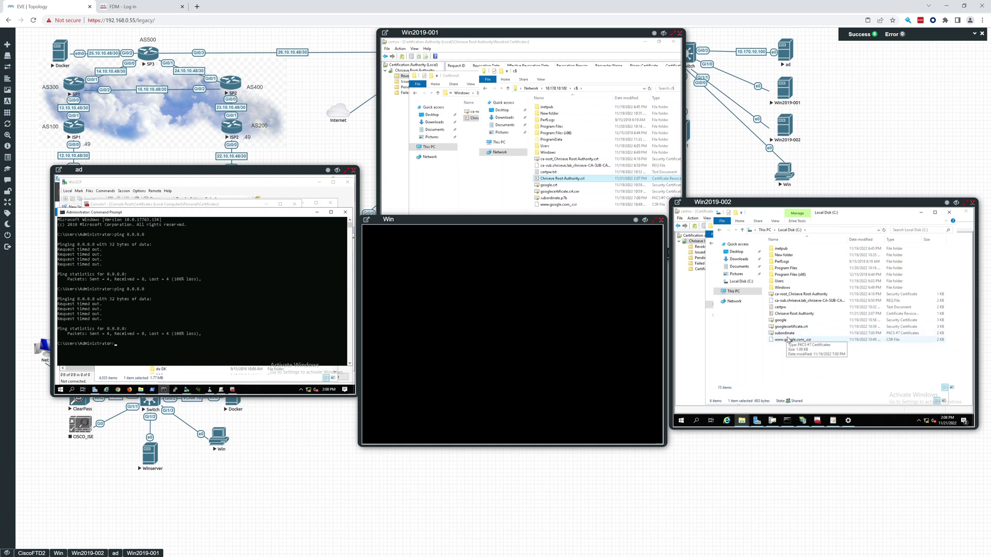
Move the Chriseve Root Authority CRL into CertEnroll, replacing the old copy.
left_click(793, 314)
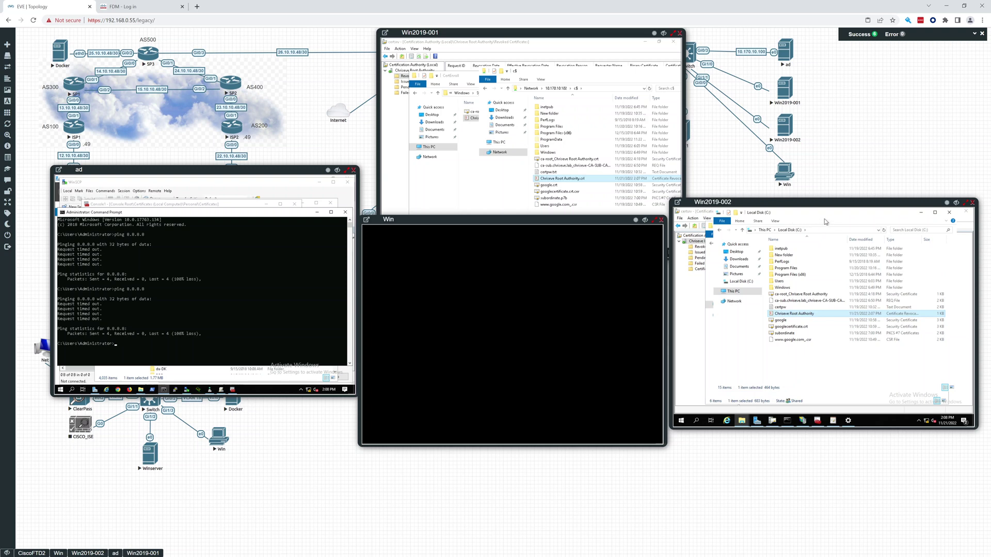
left_click_drag(824, 217, 915, 225)
left_click_drag(899, 319, 777, 336)
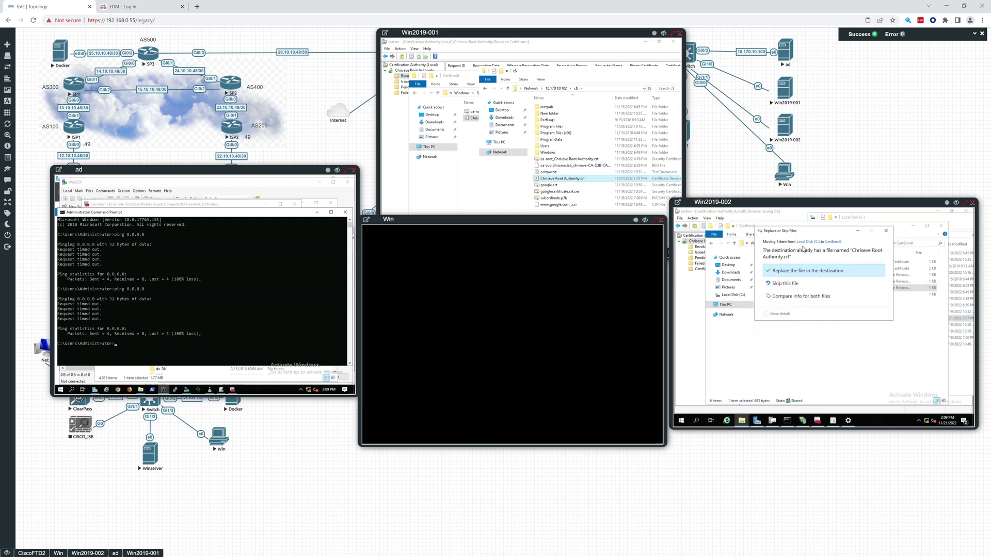
left_click(799, 271)
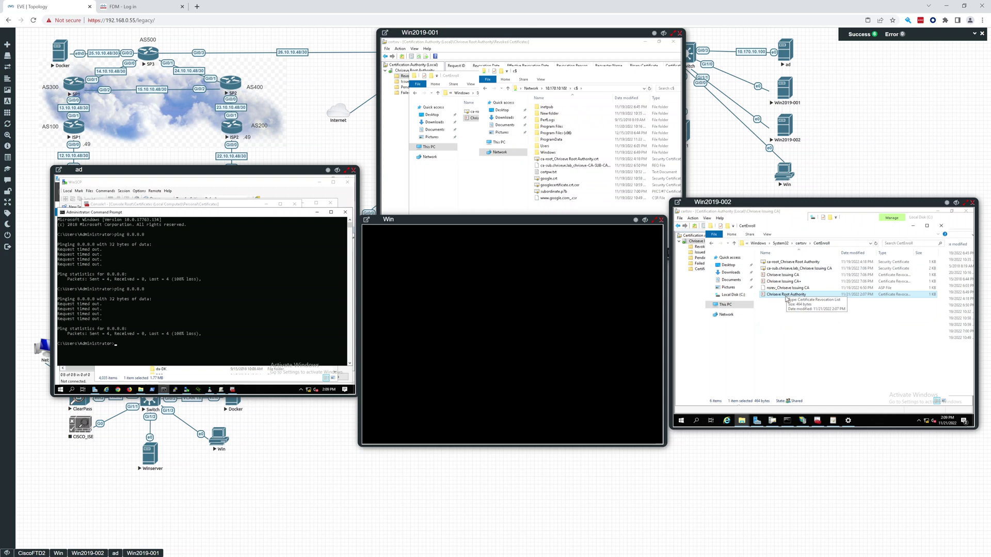
Confirm the CRL shows Chriseve Root Authority effective 21 November 2022, then close CertEnroll.
double_click(786, 296)
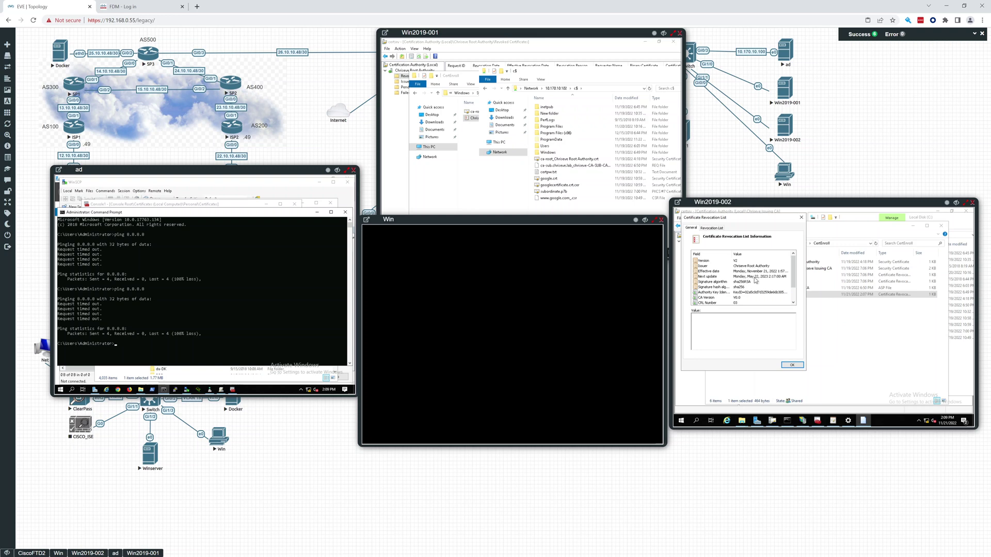
left_click(795, 367)
left_click(942, 227)
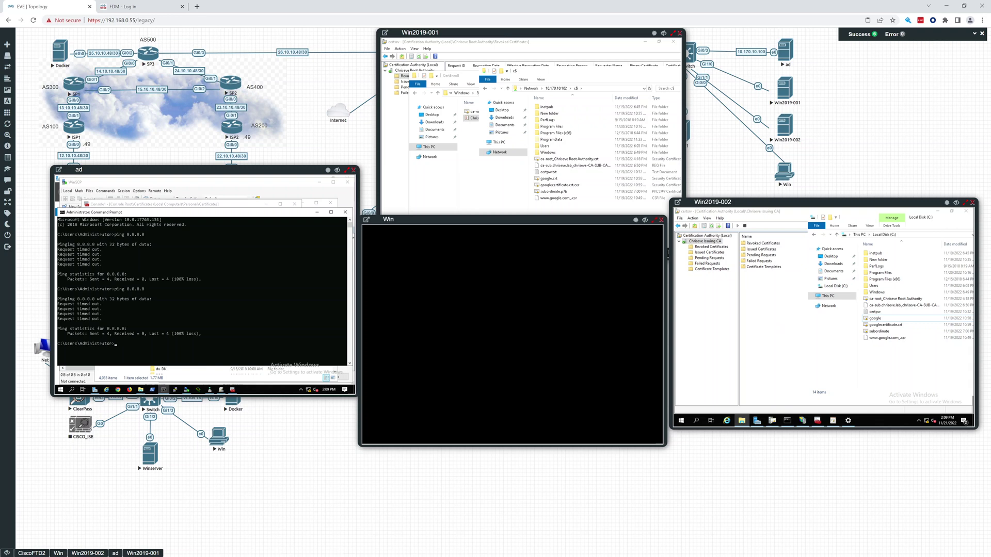
On Win2019-001, close the c$ and CertEnroll Explorer windows and the certification authority console.
left_click_drag(636, 74, 508, 77)
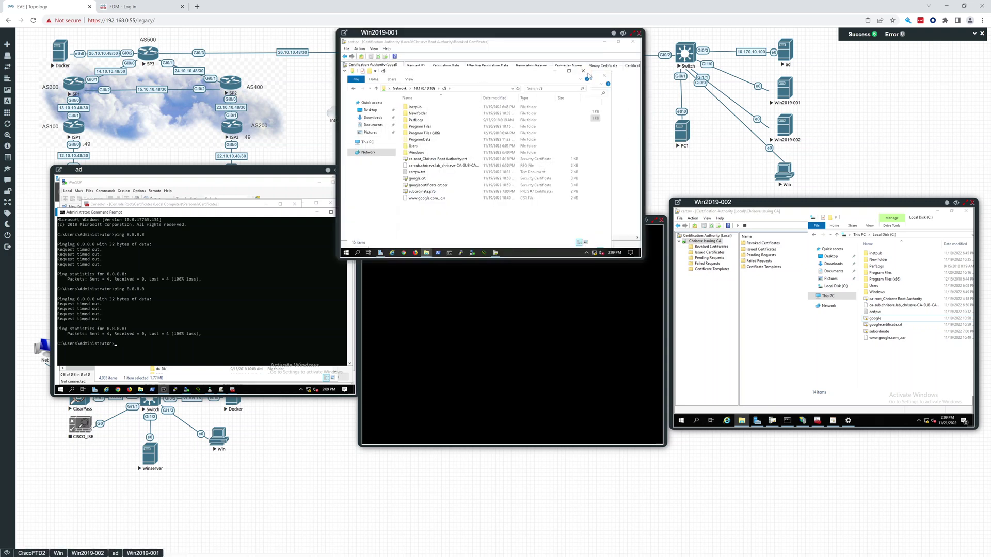
left_click(603, 77)
left_click(602, 77)
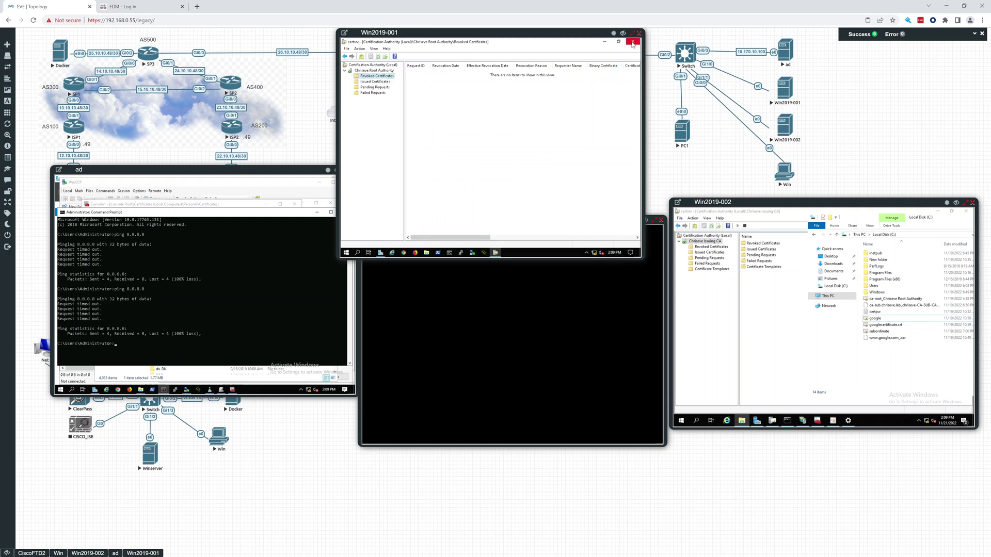
left_click(633, 42)
Shut down the root CA with reason Other (Planned), then close its EVE-NG console window.
left_click(346, 252)
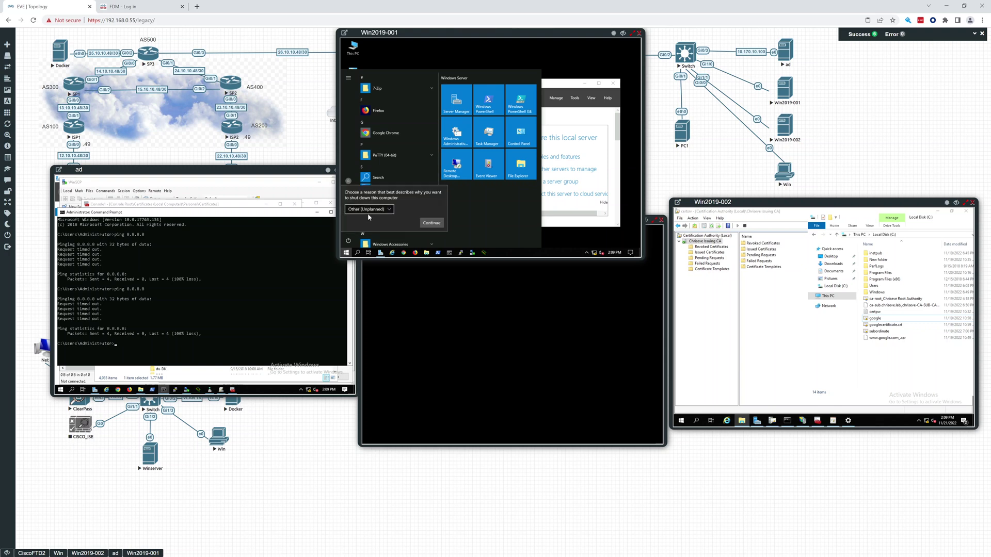
left_click(392, 209)
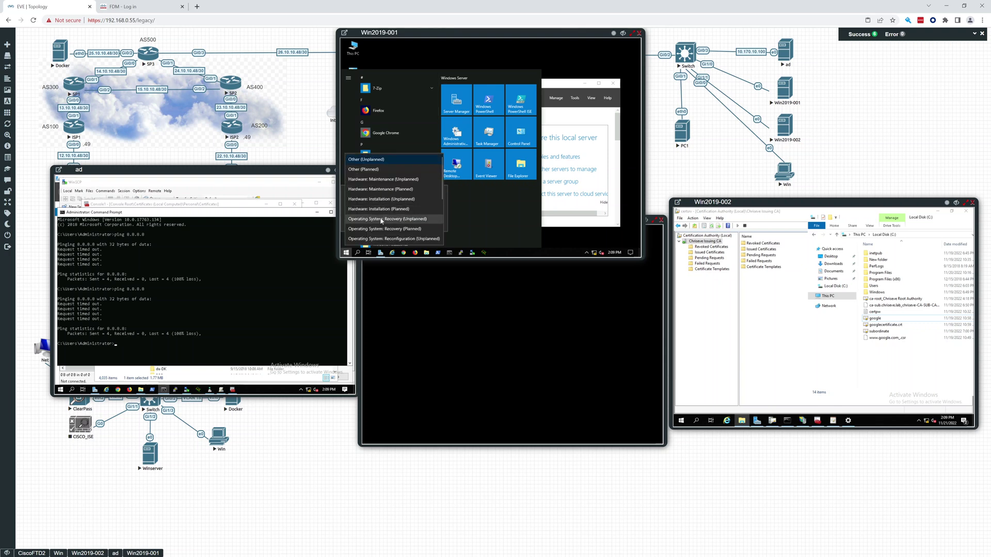
left_click(374, 170)
left_click(431, 223)
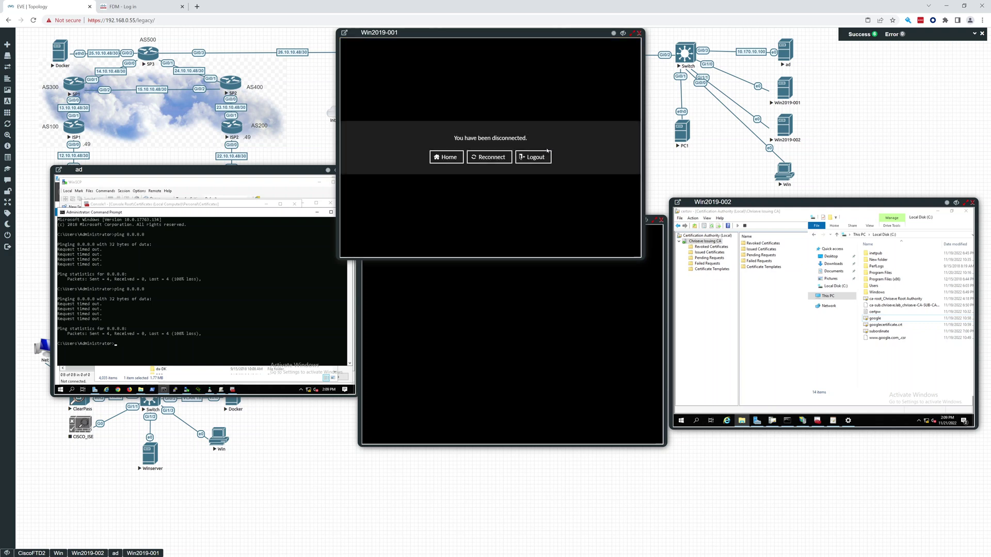
left_click(638, 33)
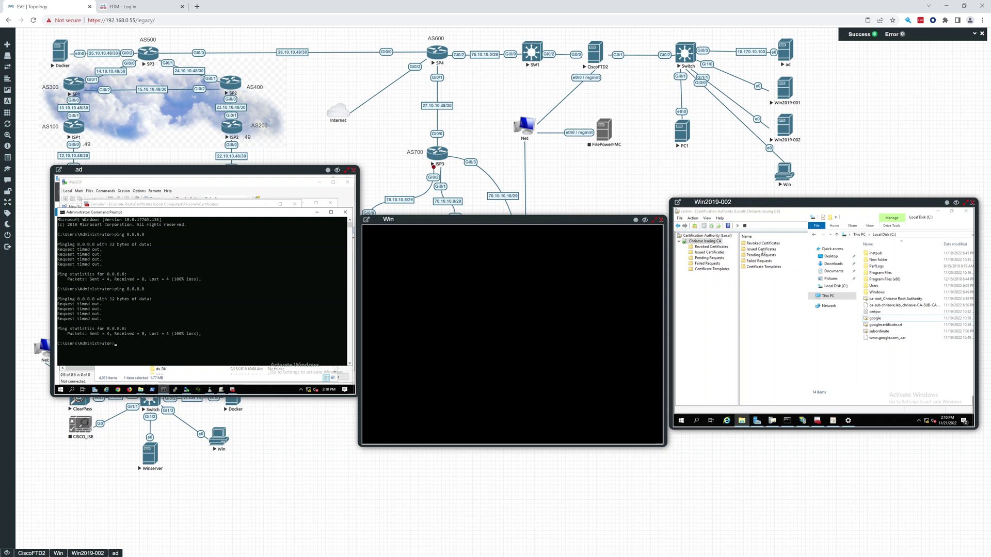